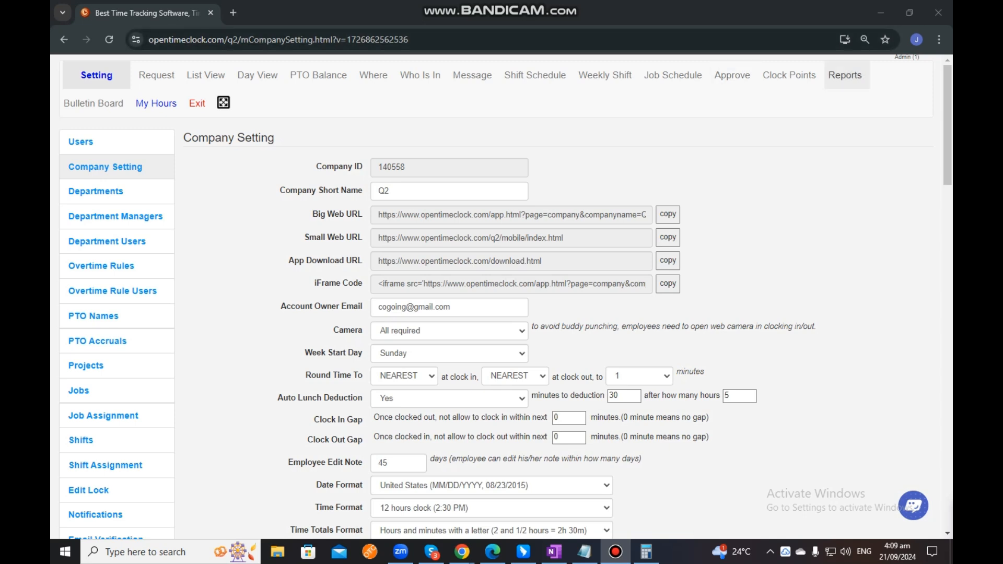
Step: Open the employee self sign-up settings from the company's user management and set the feature to Function ON
drag(894, 57, 919, 57)
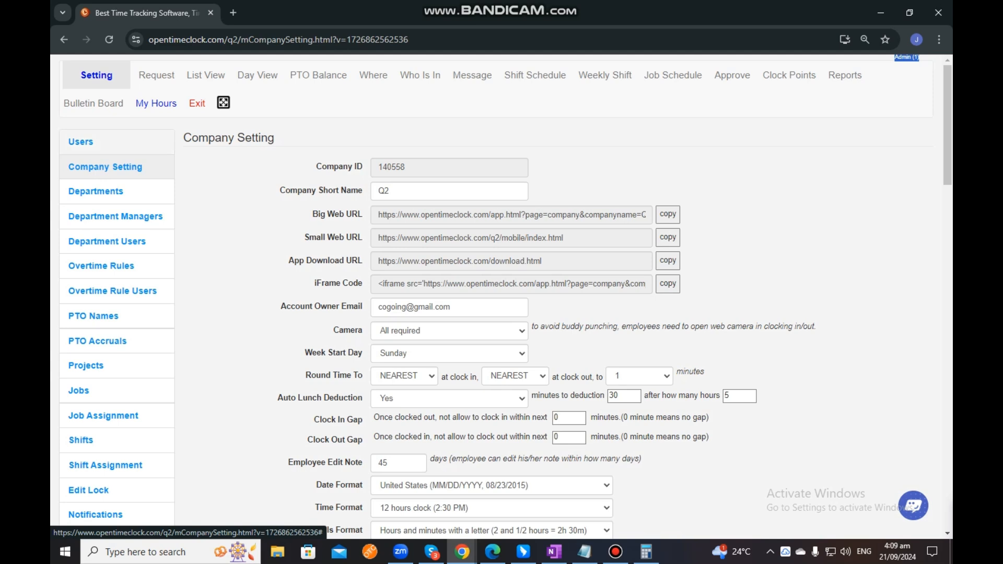
click(80, 142)
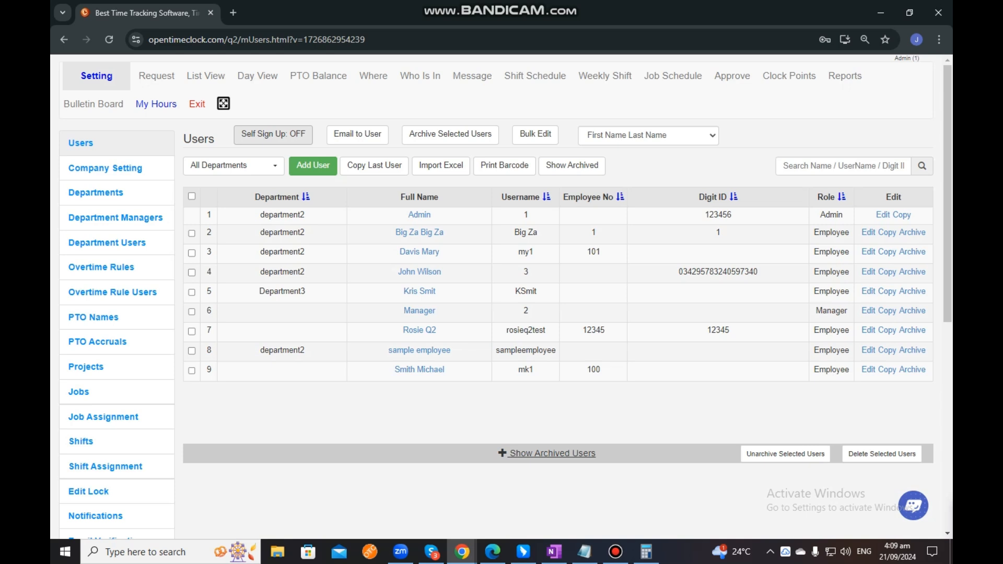
click(273, 135)
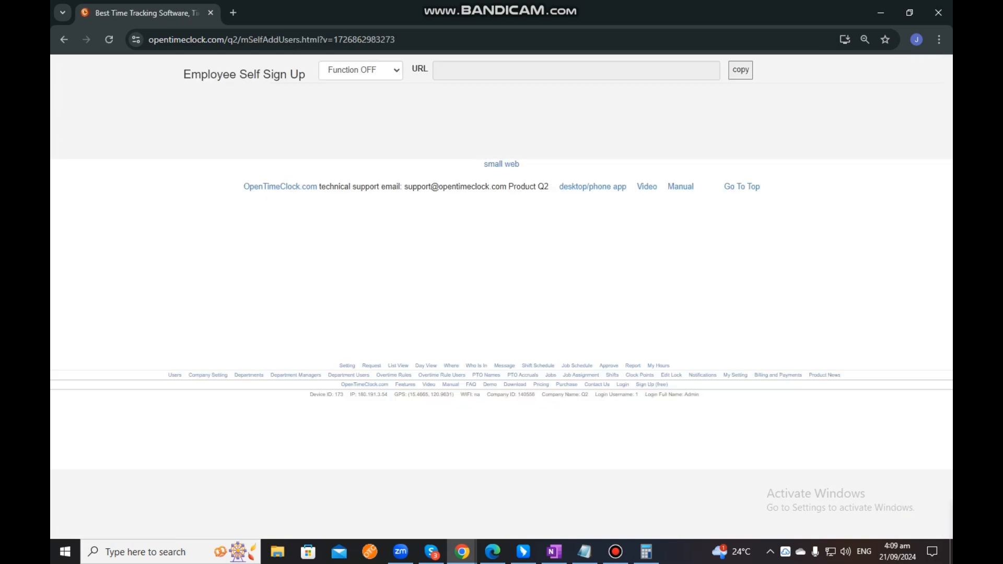
click(360, 70)
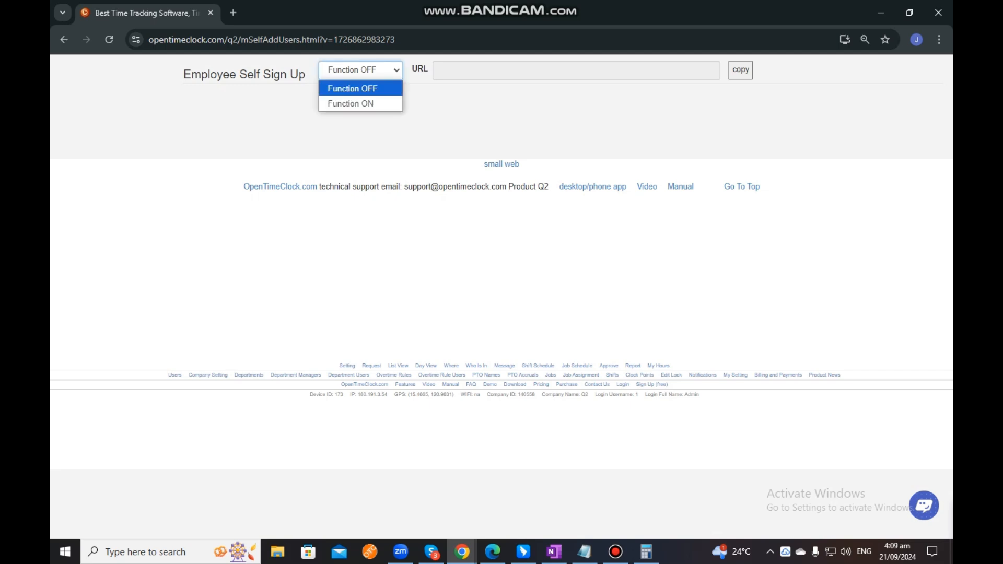
click(360, 103)
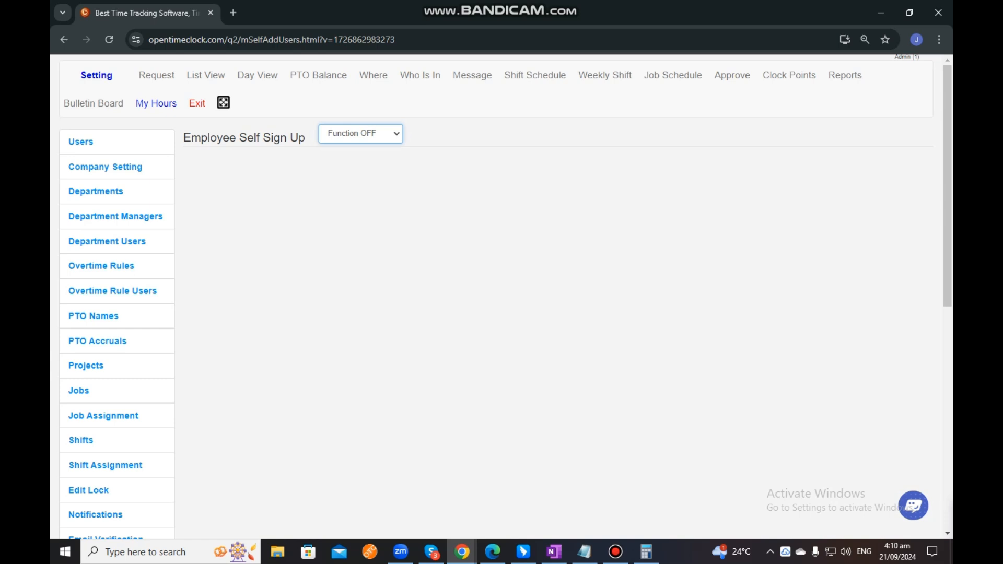
click(361, 134)
click(355, 167)
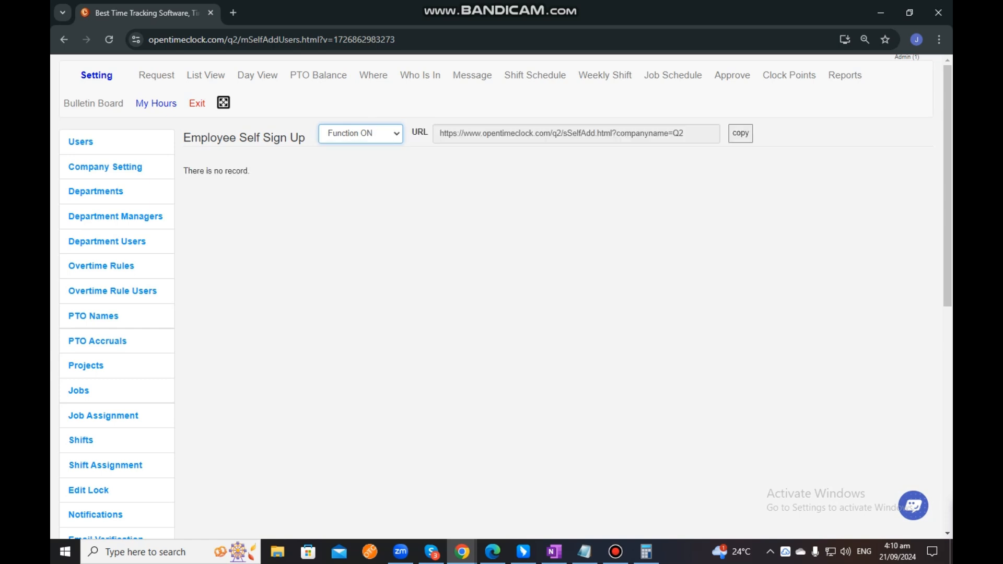
Step: Copy the employee self sign-up URL and open it in a new browser tab
key(Tab)
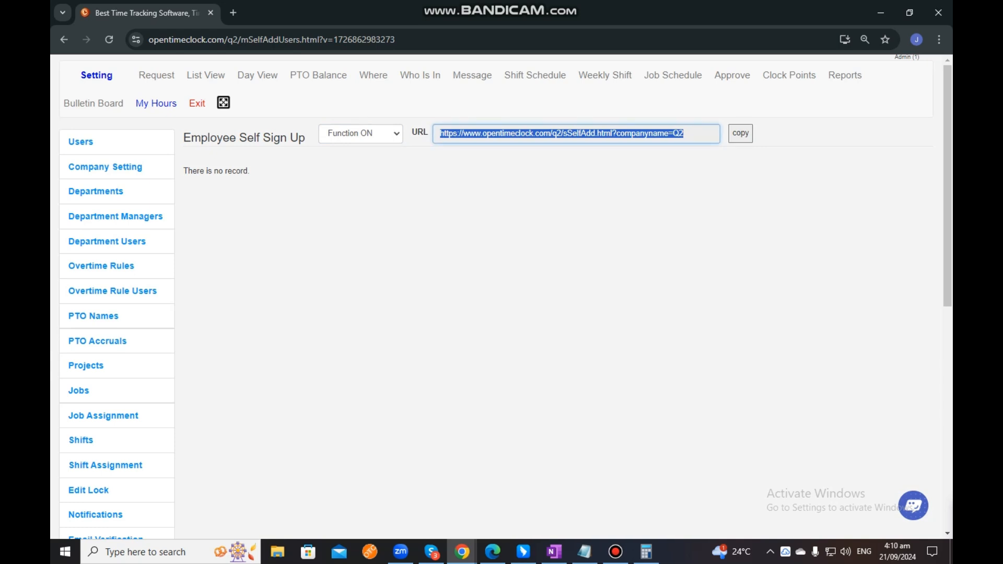
key(ctrl+t)
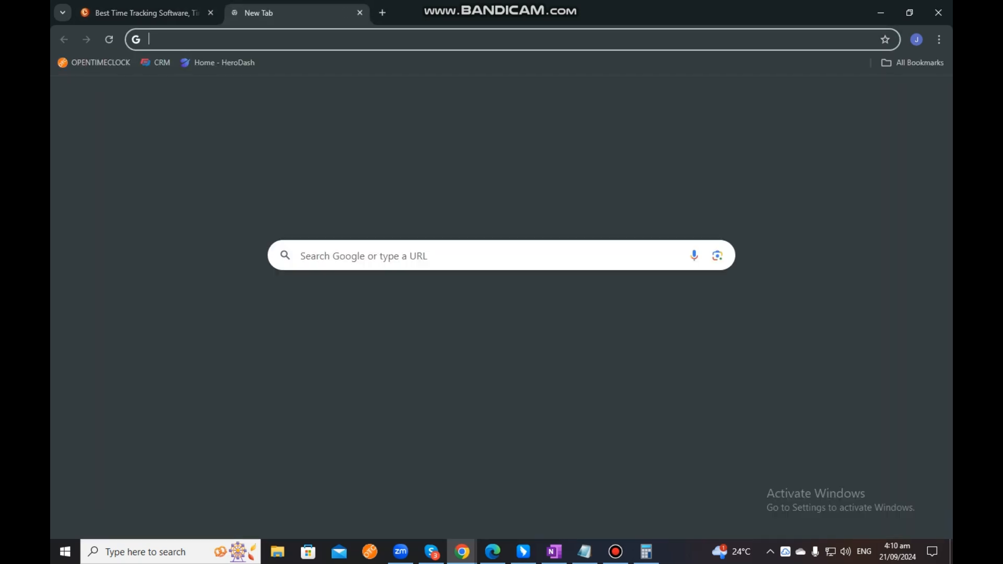
text(G)
key(ctrl+v)
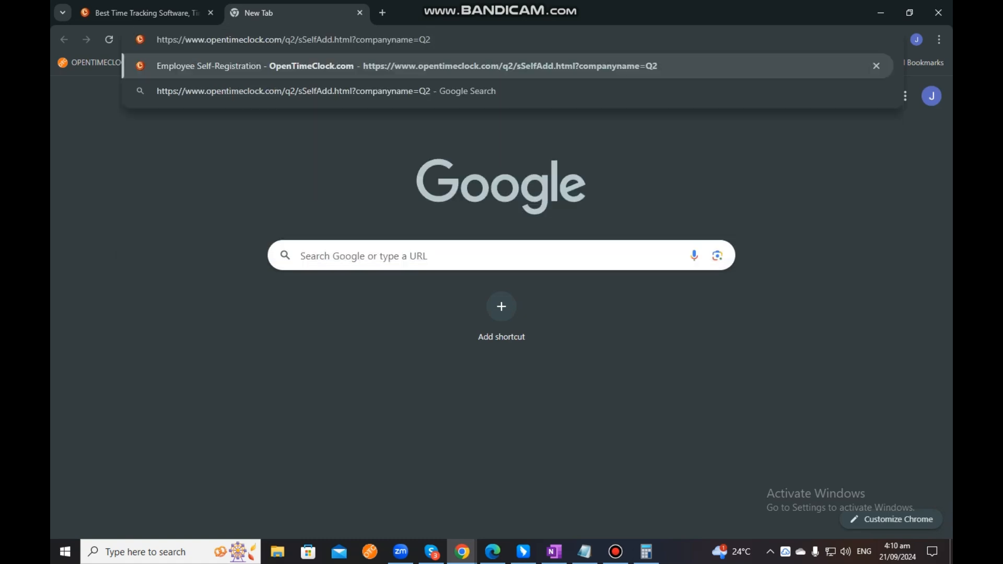
key(Return)
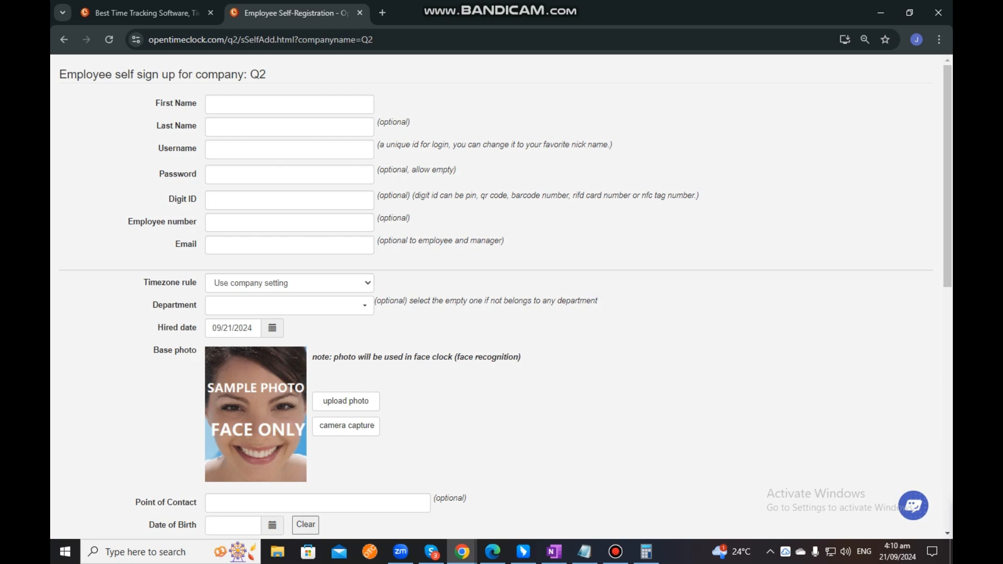
Step: Go through the sign-up form's name, username, password, digit ID, employee number and email fields
click(289, 105)
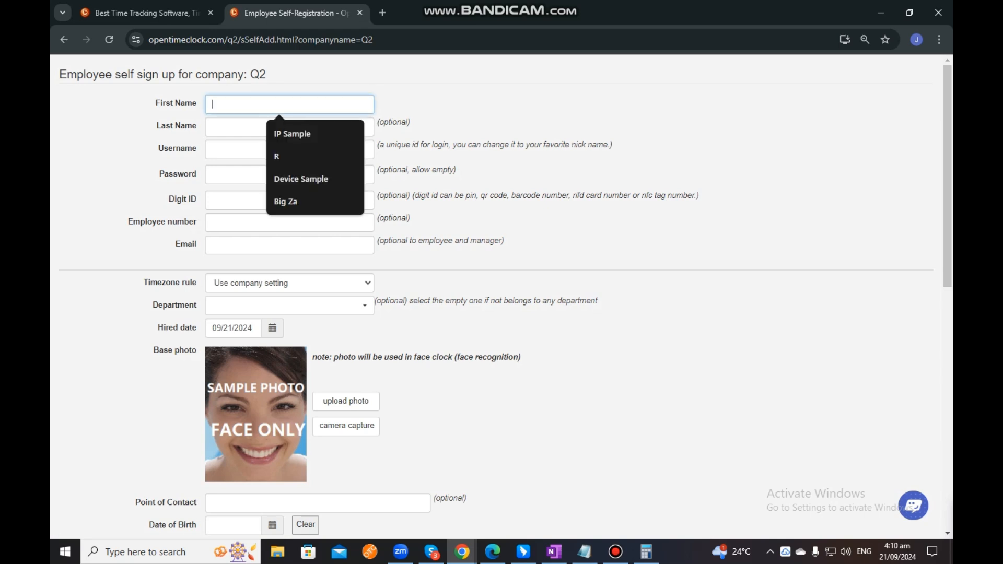
click(236, 127)
click(236, 149)
click(237, 174)
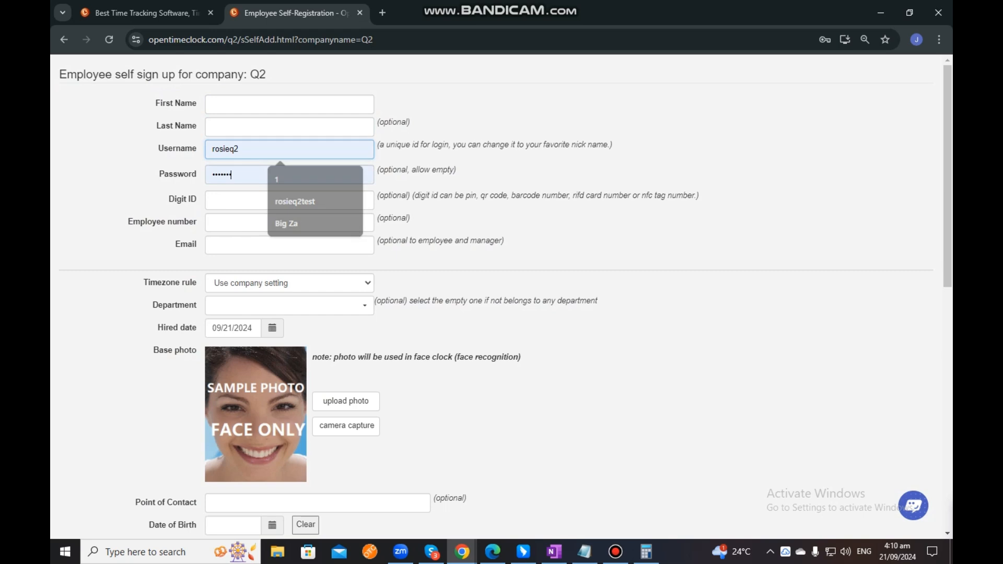
key(Tab)
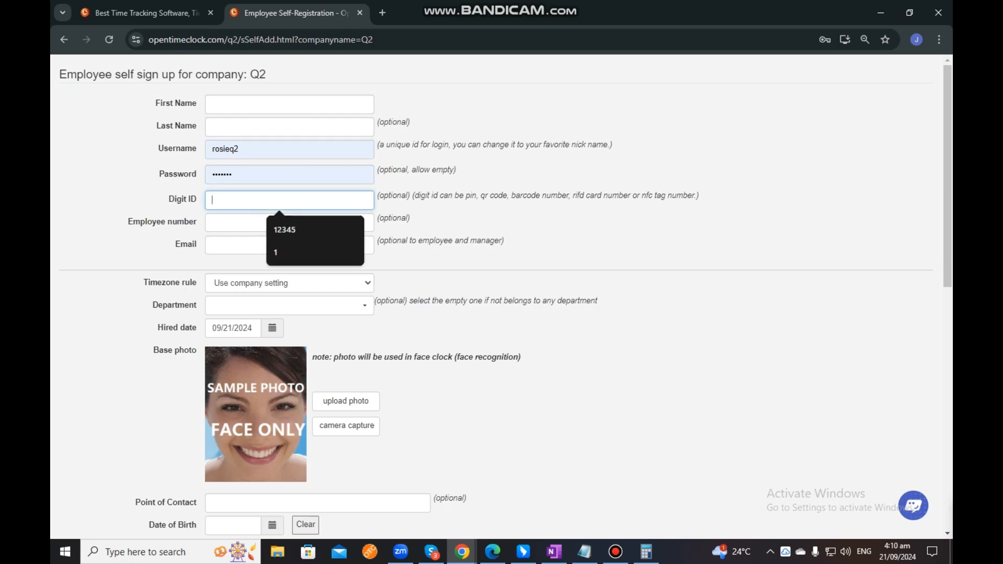
key(Tab)
key(Tab)
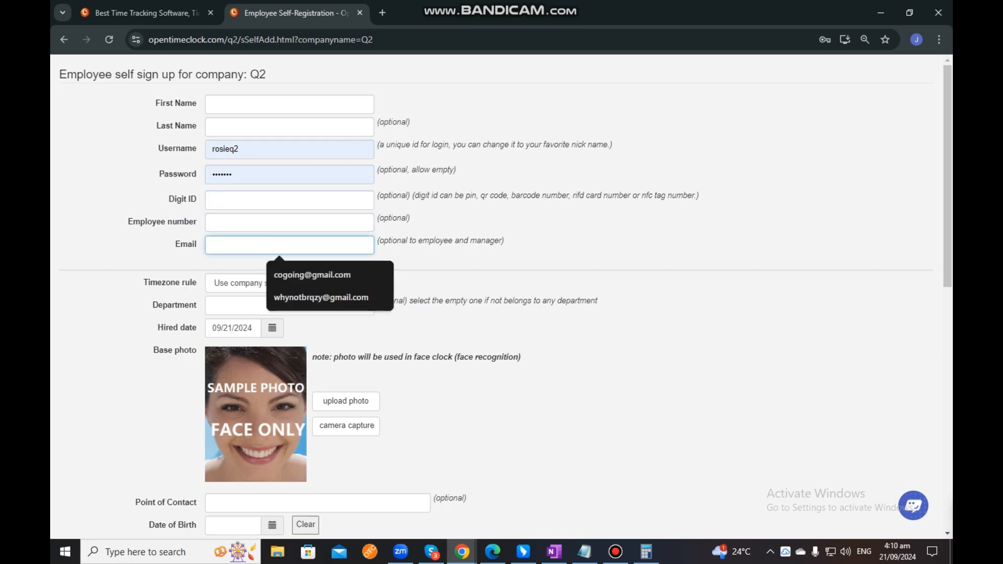
key(Tab)
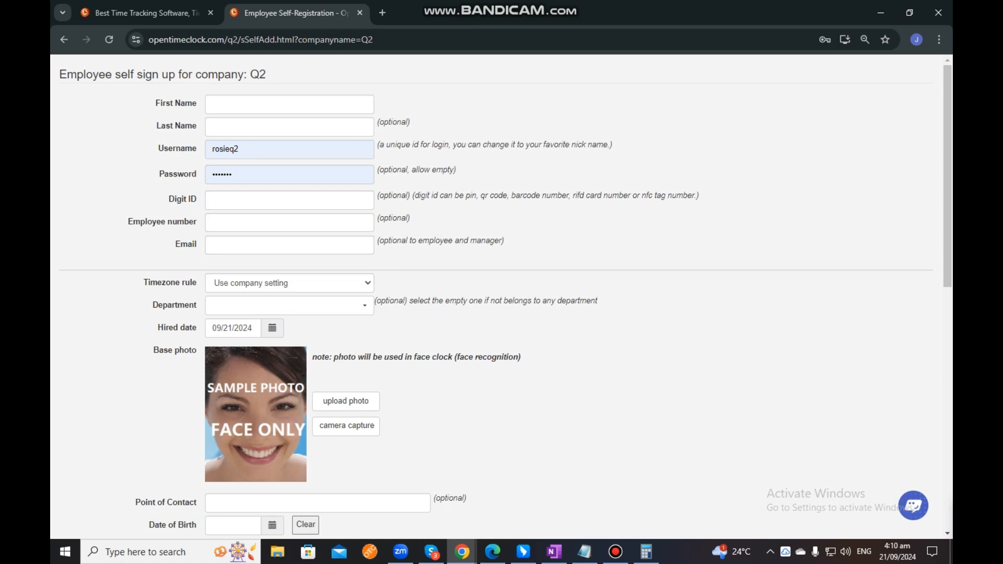
Step: Clear the autofilled username and password from the self sign-up form
double_click(225, 149)
key(BackSpace)
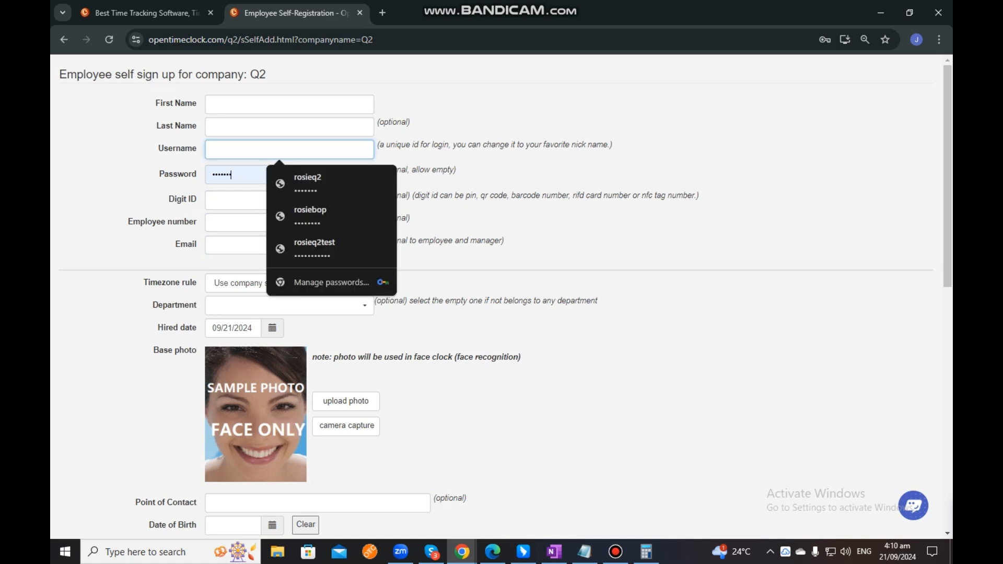
key(Tab)
key(BackSpace)
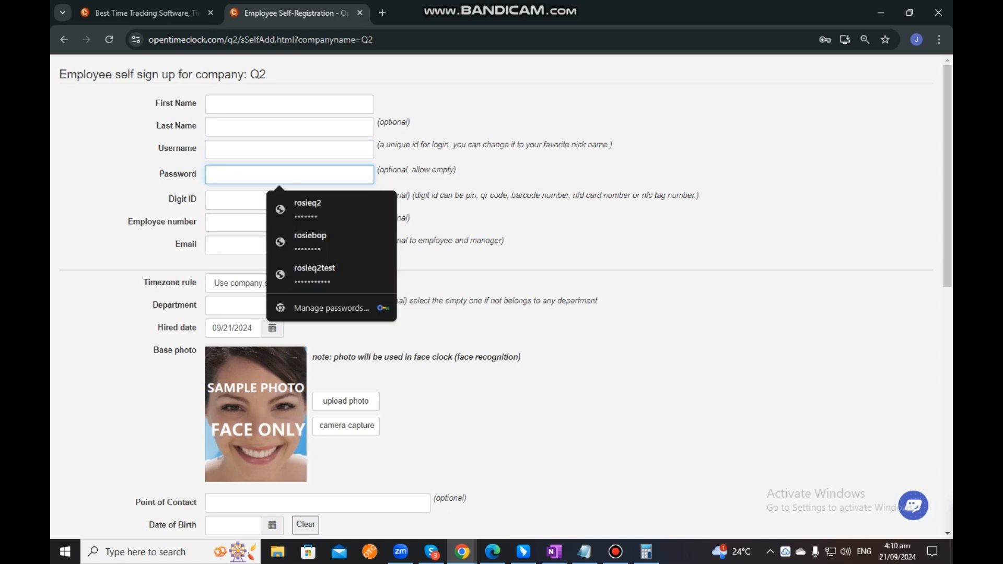
click(527, 220)
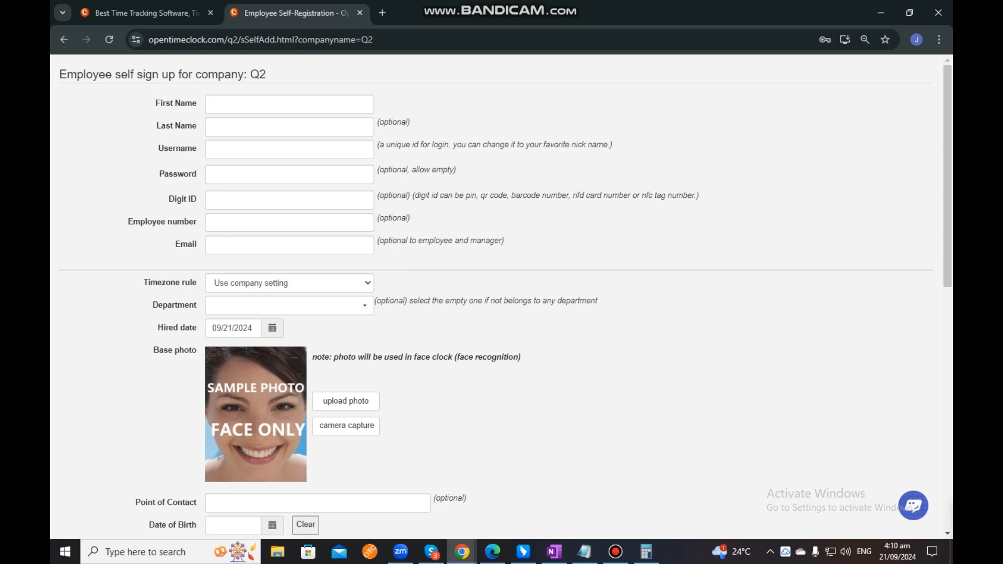
Step: Try Use other timezone to browse the timezone choices, and restore the timezone rule to Use company setting
click(290, 283)
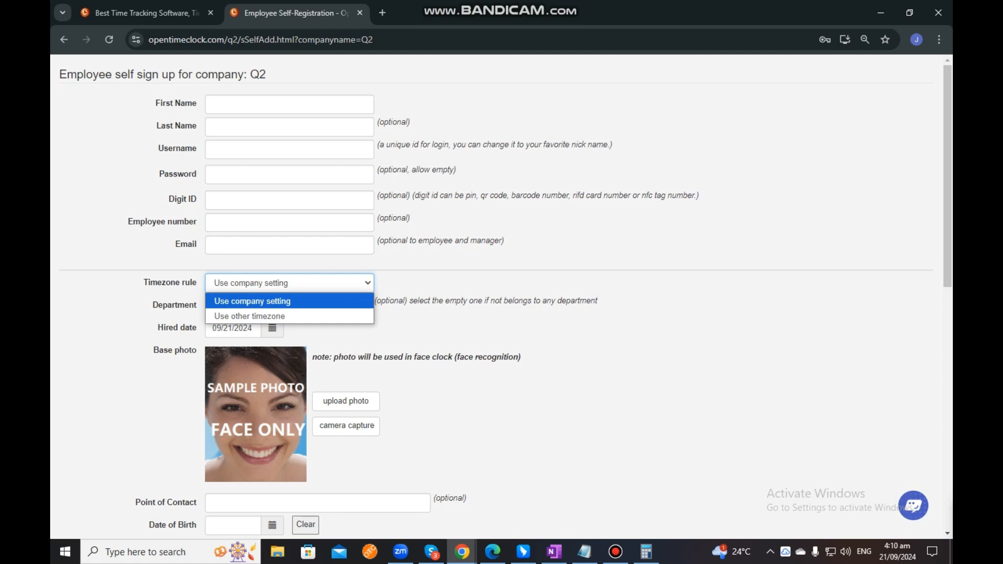
key(Down)
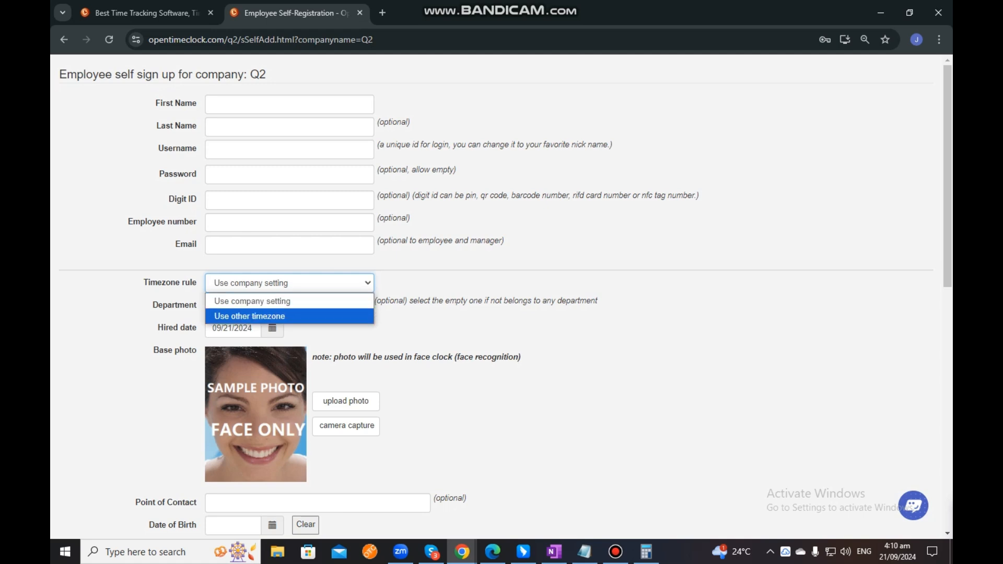
key(Return)
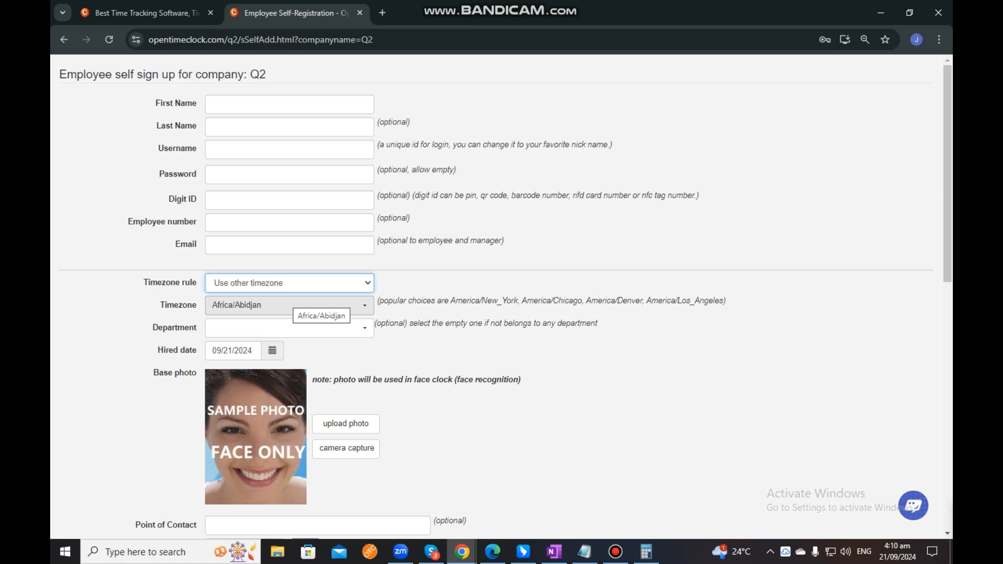
click(302, 305)
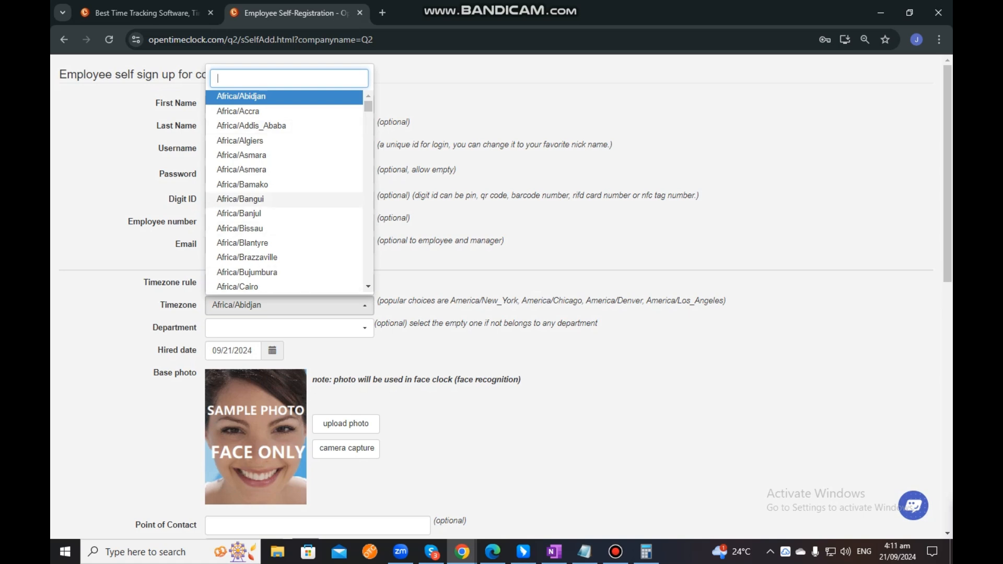
scroll(285, 191, down, 10)
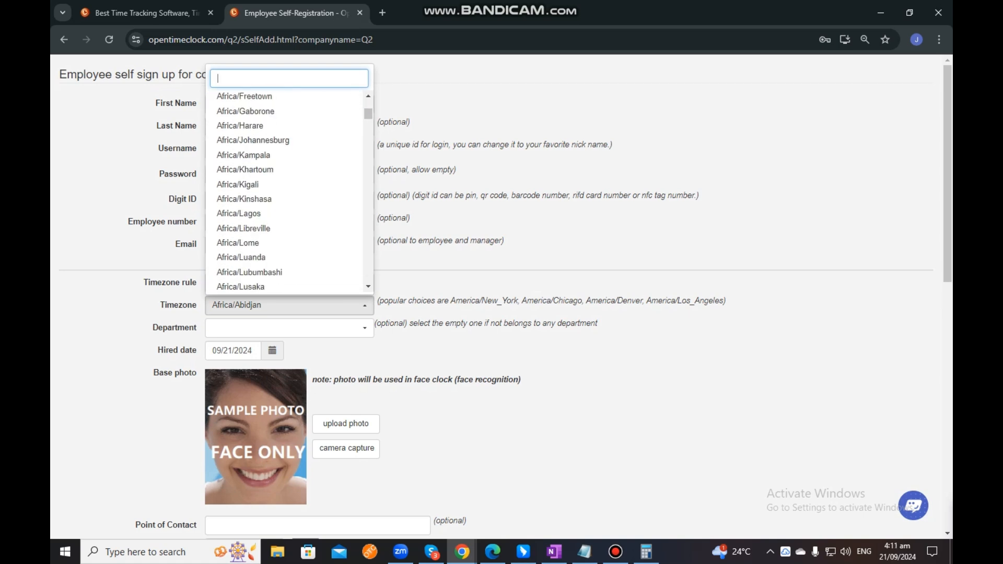
scroll(284, 193, down, 4)
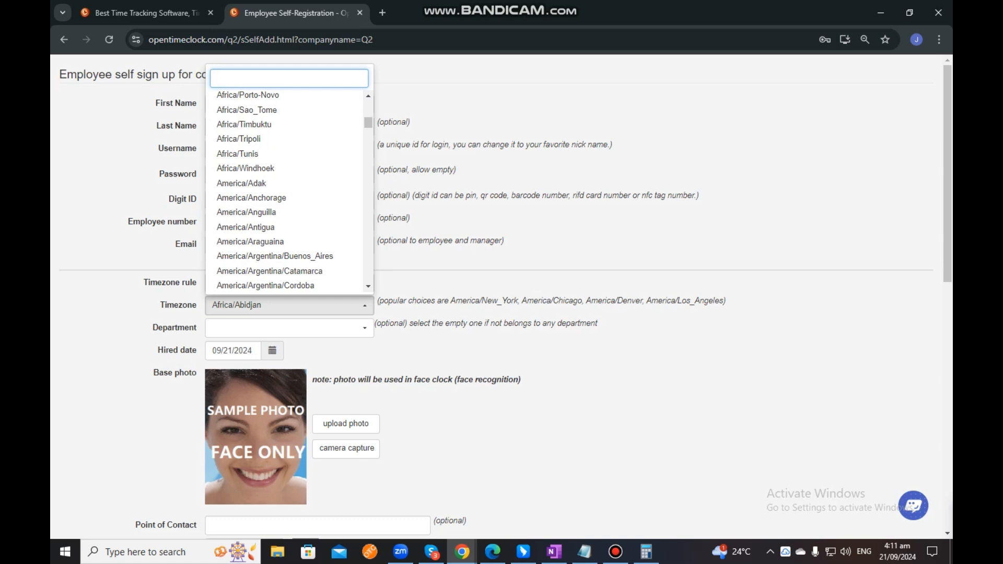
click(417, 279)
click(289, 282)
click(272, 301)
Step: Examine the department choices without picking one, and read the note about the base photo's use
scroll(293, 248, down, 1)
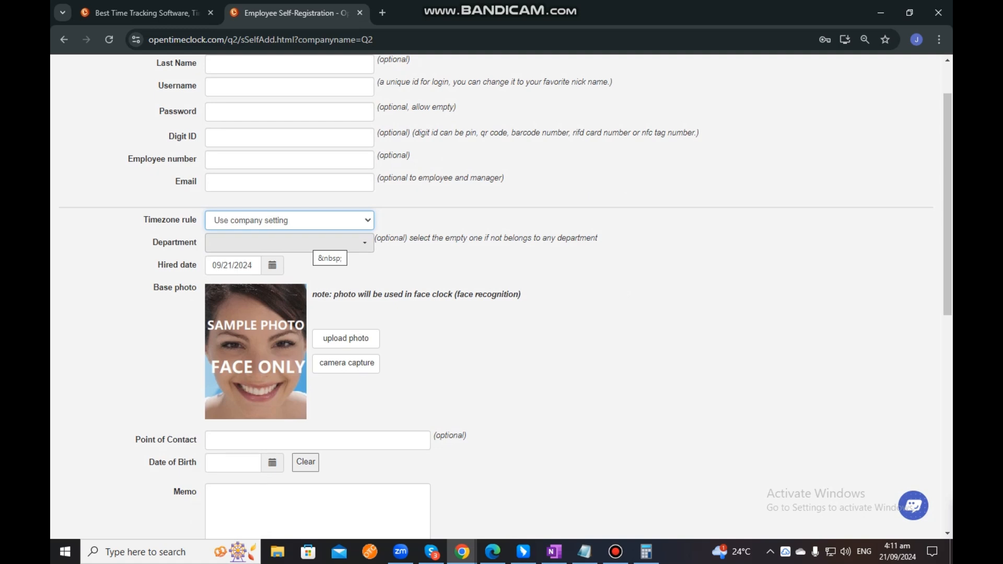
click(312, 242)
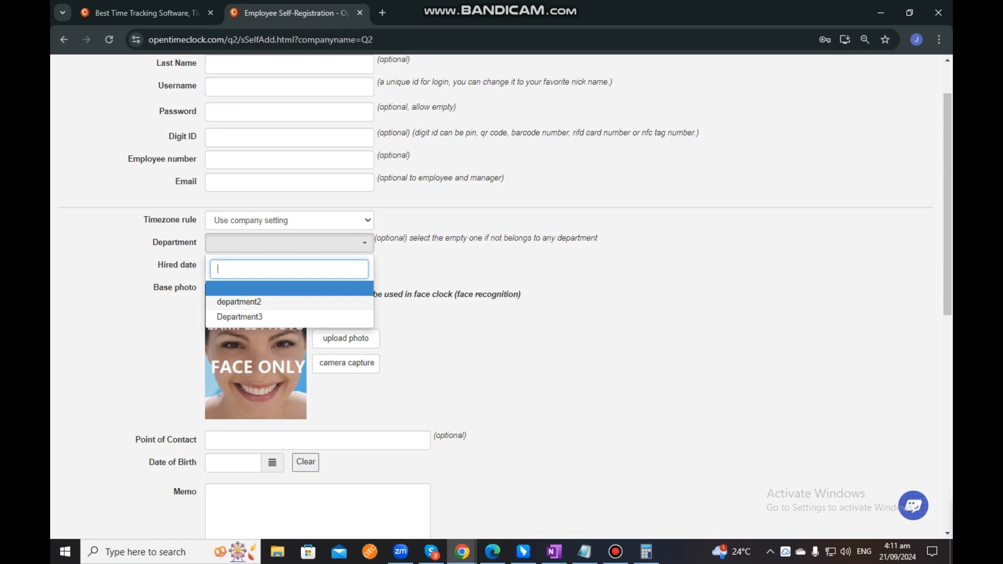
click(501, 334)
scroll(501, 334, down, 2)
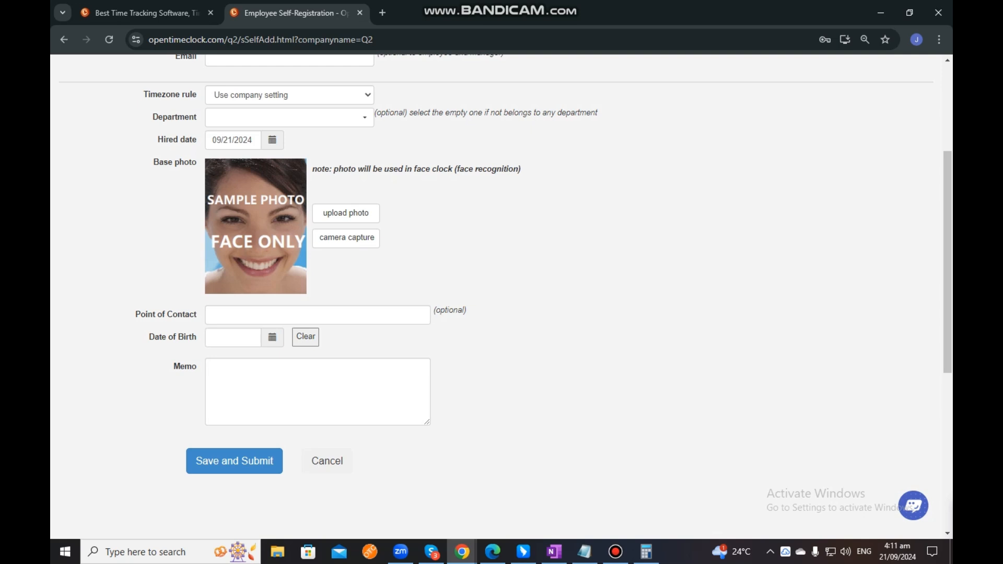
drag(456, 169, 518, 169)
click(519, 170)
Step: Examine the point of contact, date of birth and memo fields, and return to the admin's self sign-up page
scroll(501, 261, down, 2)
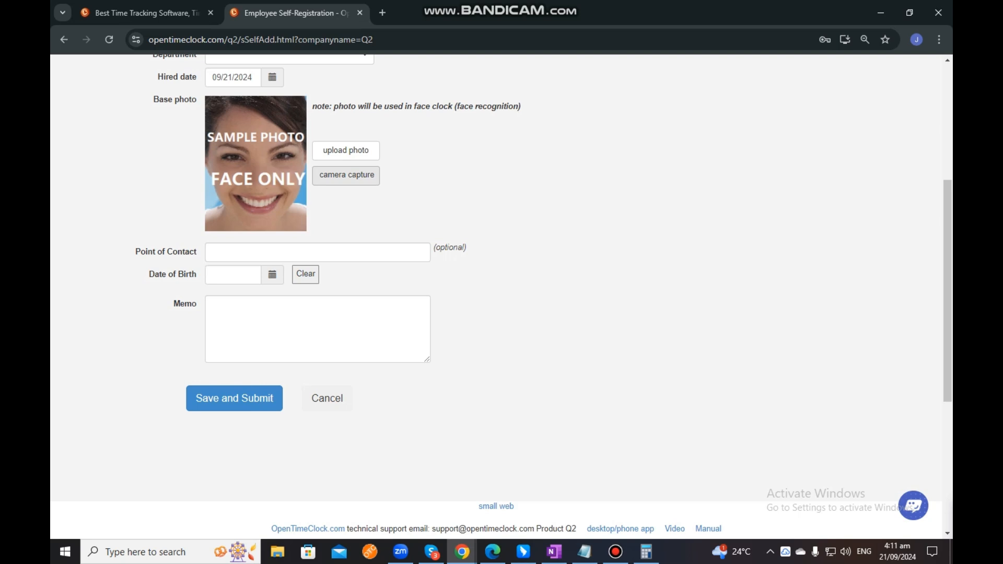
click(314, 252)
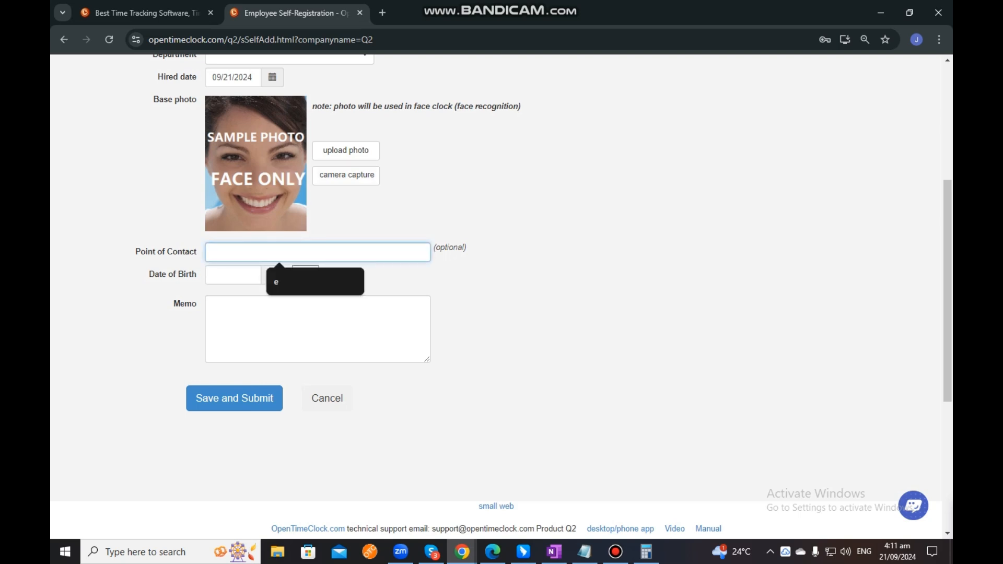
click(522, 292)
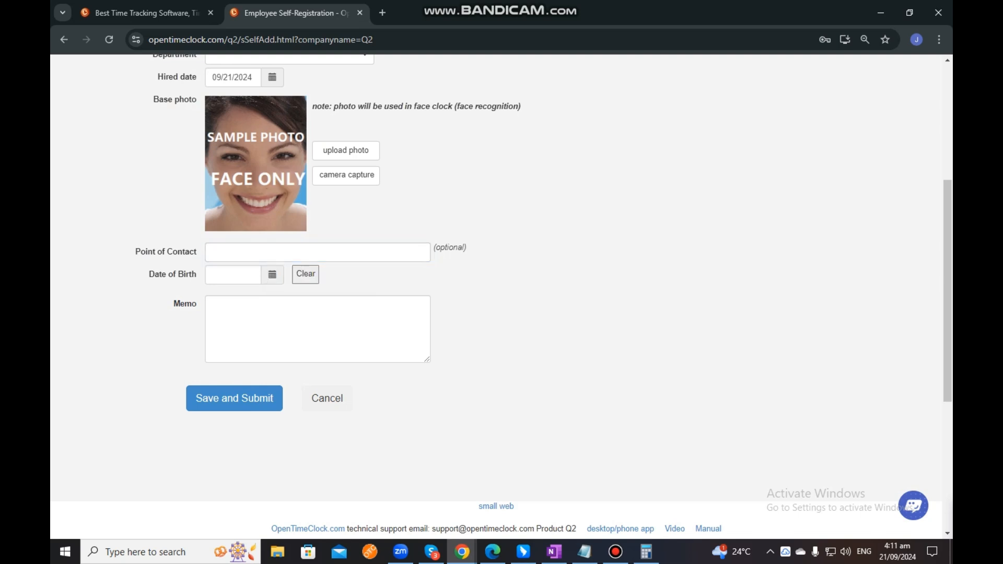
click(313, 327)
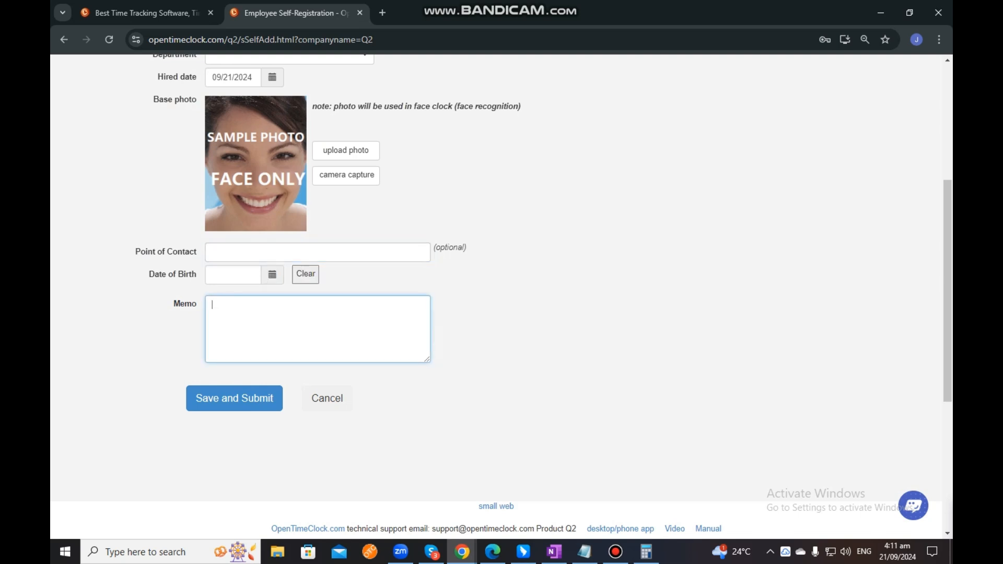
scroll(501, 294, down, 1)
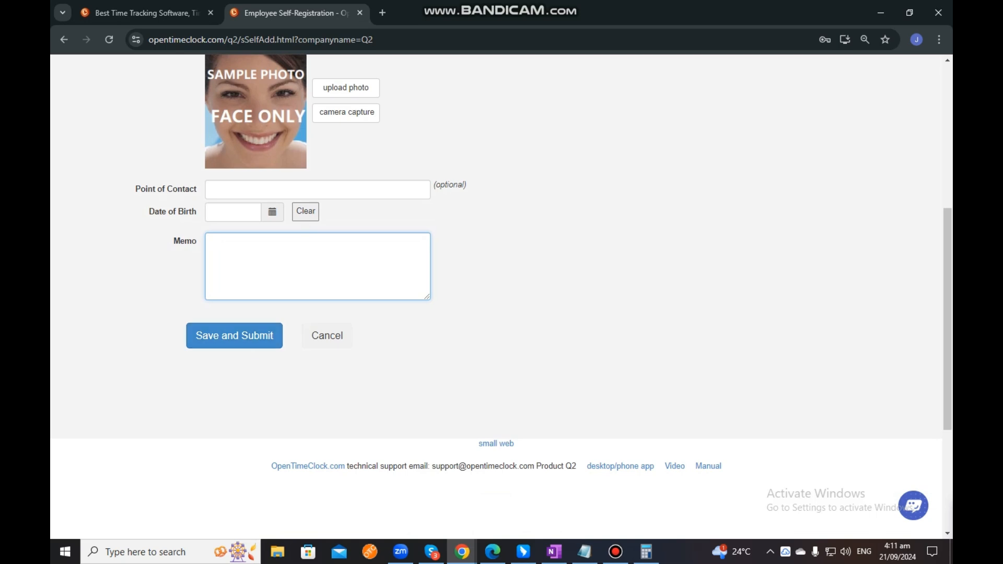
scroll(501, 292, up, 2)
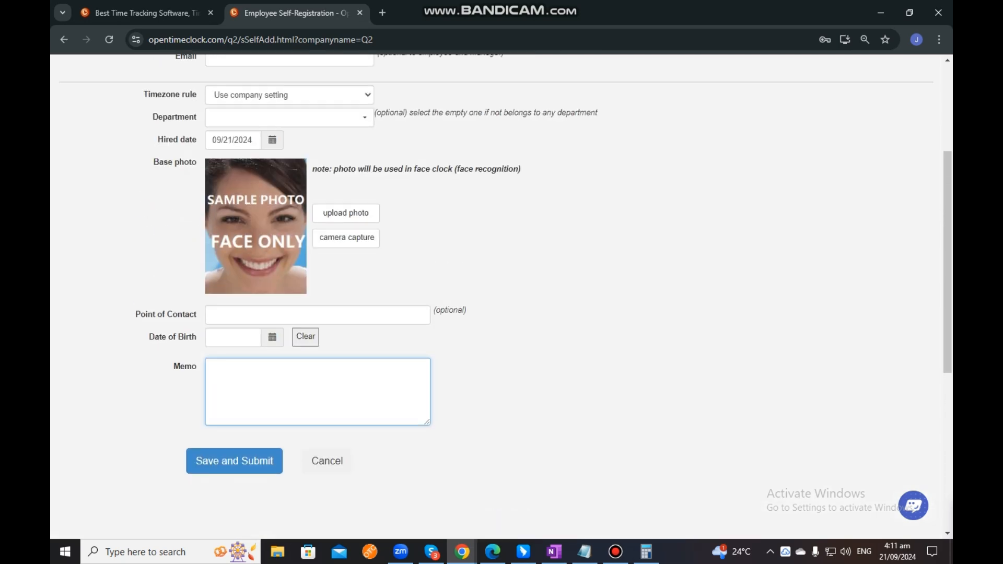
scroll(501, 292, down, 2)
scroll(501, 292, up, 5)
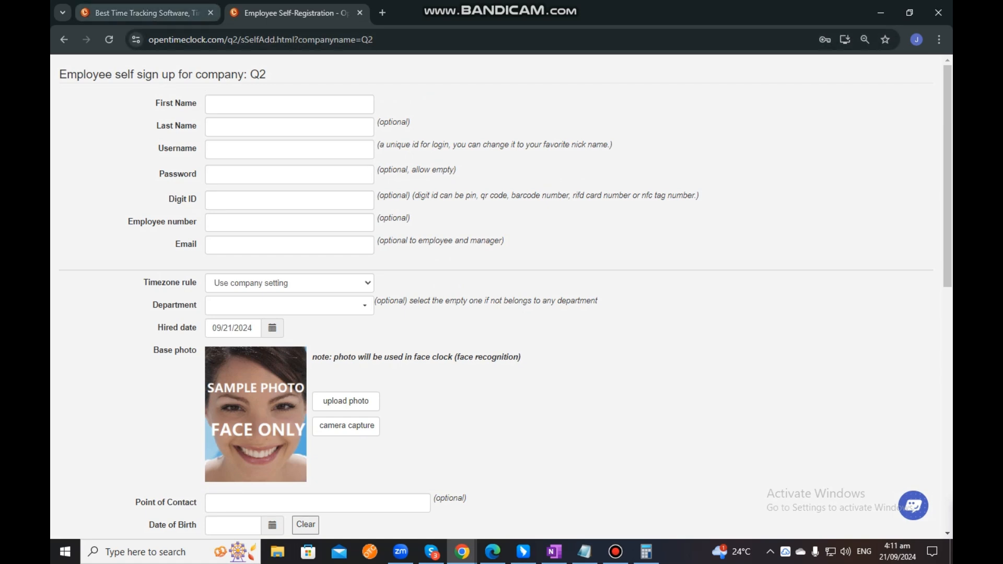
click(147, 13)
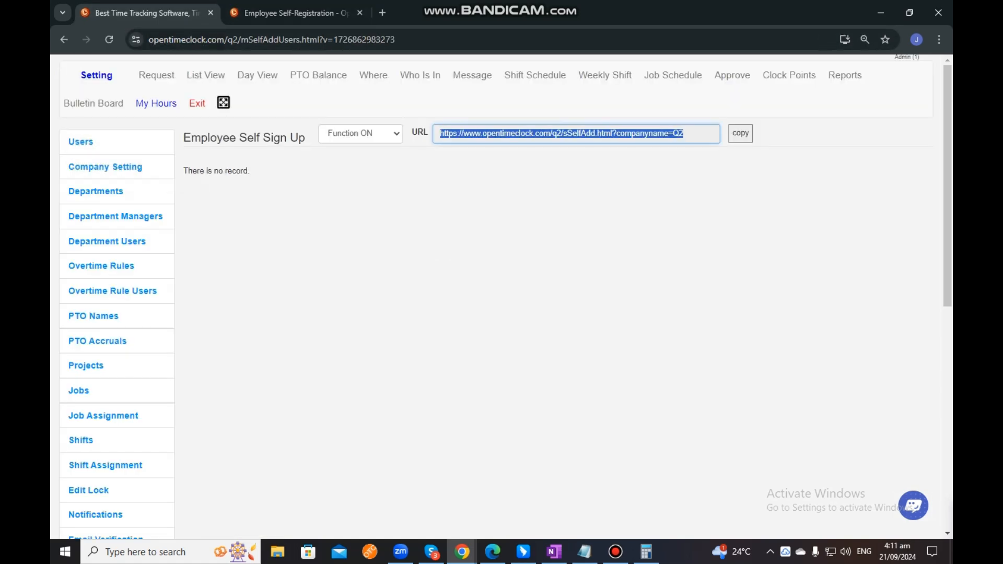
Step: Open the user list's function for emailing login info and view its department filter choices without changing the filter
click(81, 142)
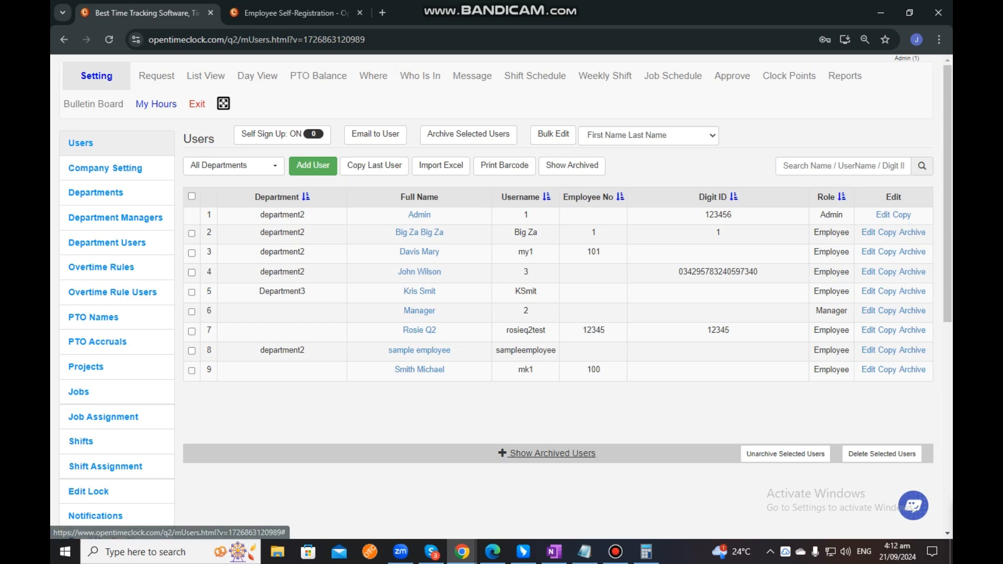
click(375, 134)
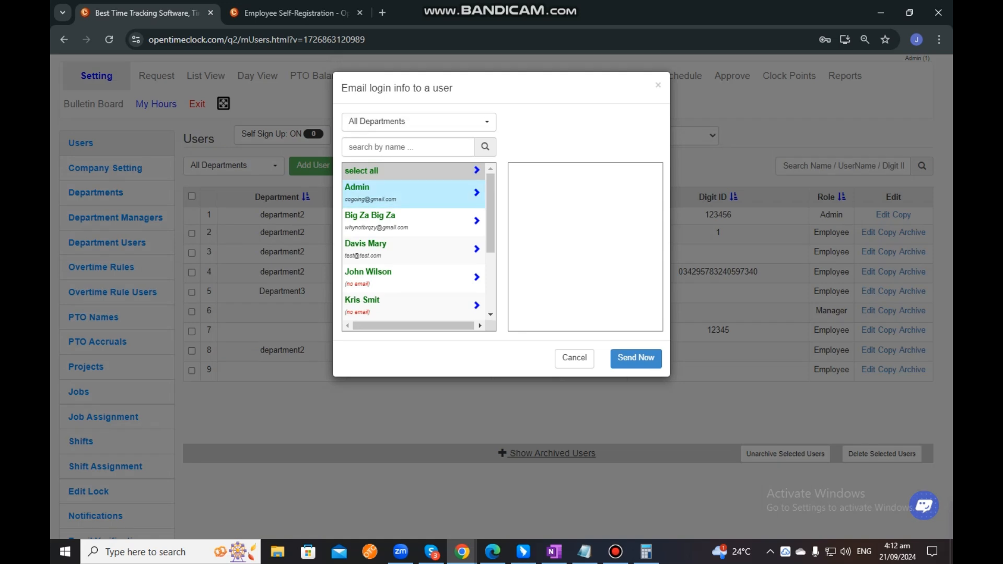
click(418, 121)
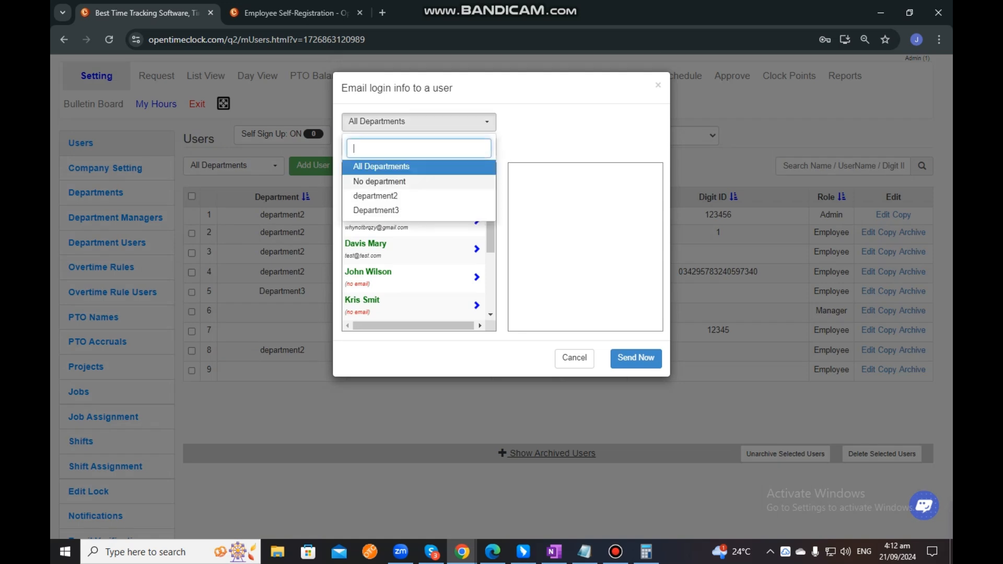
click(543, 183)
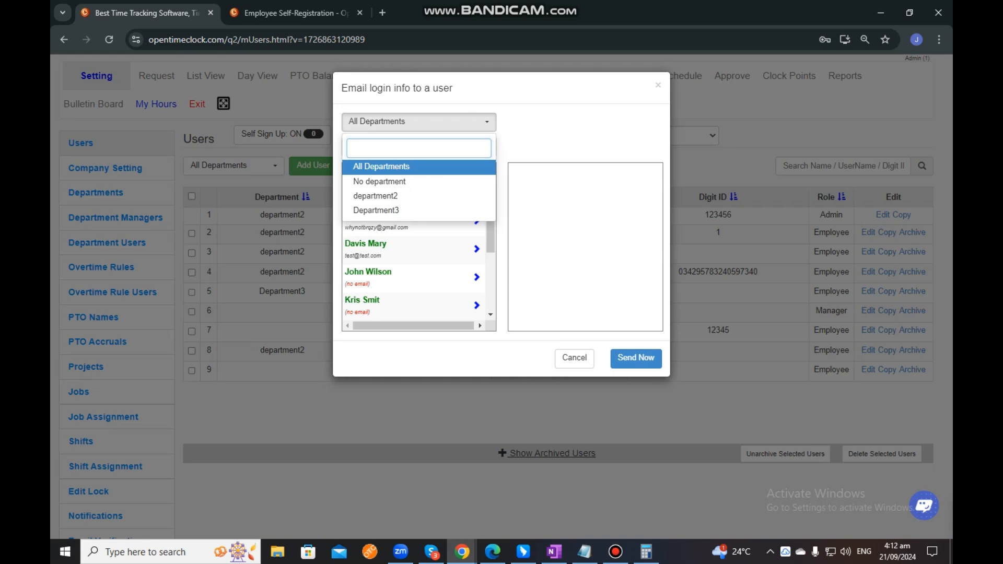
Step: Email the login info to the sample employee only, removing the other added user from the recipients
scroll(412, 246, down, 3)
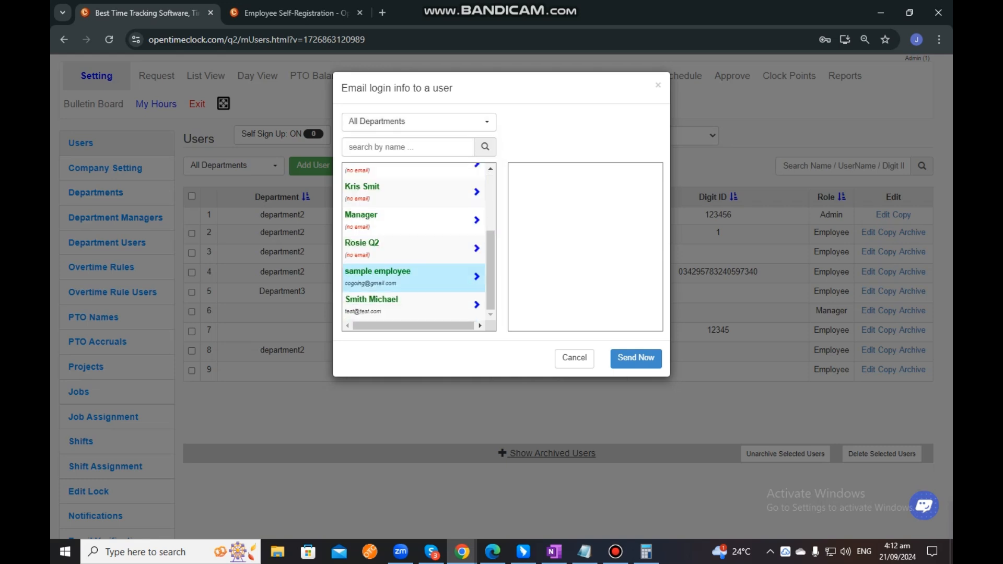
click(397, 244)
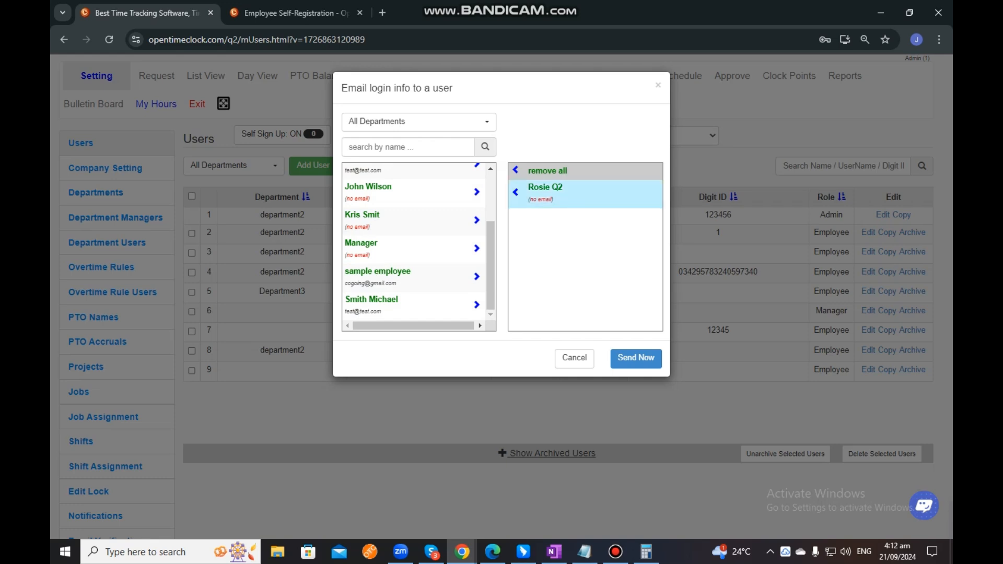
click(397, 276)
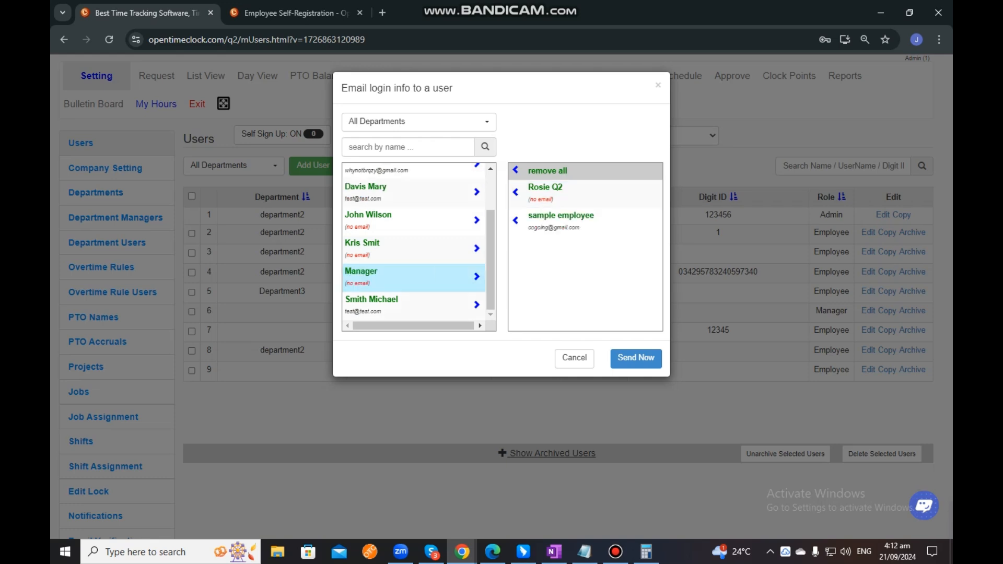
click(543, 192)
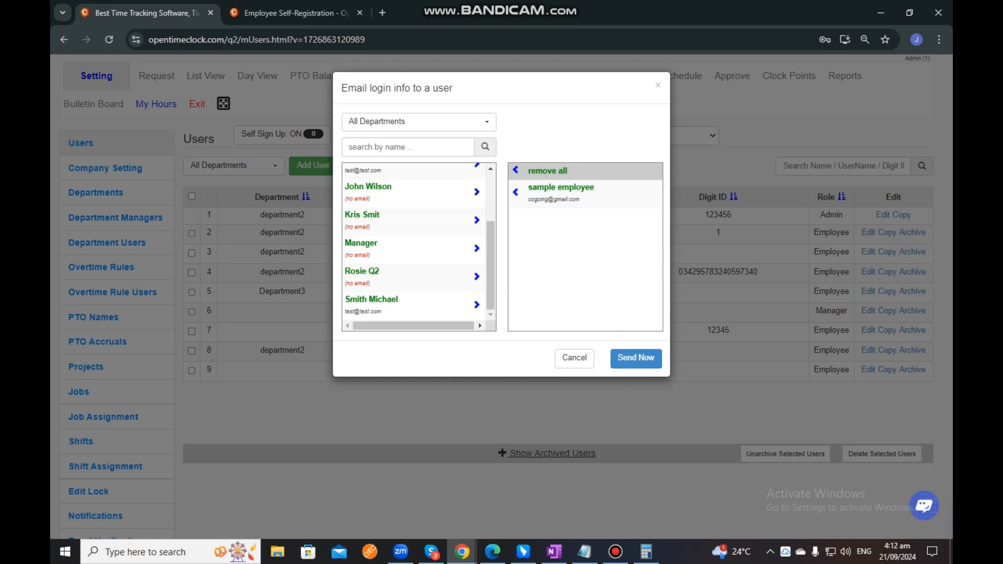
click(636, 357)
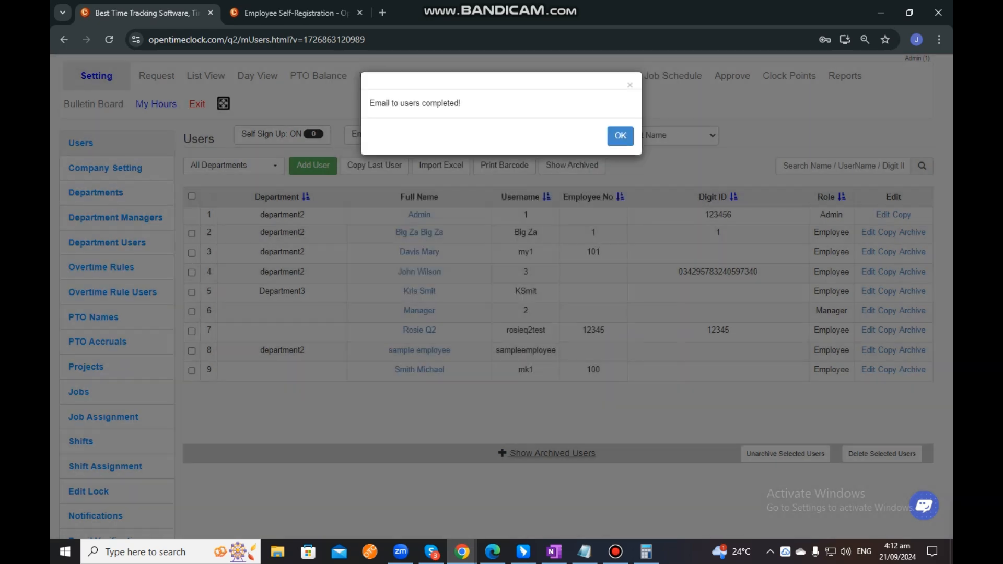
click(620, 136)
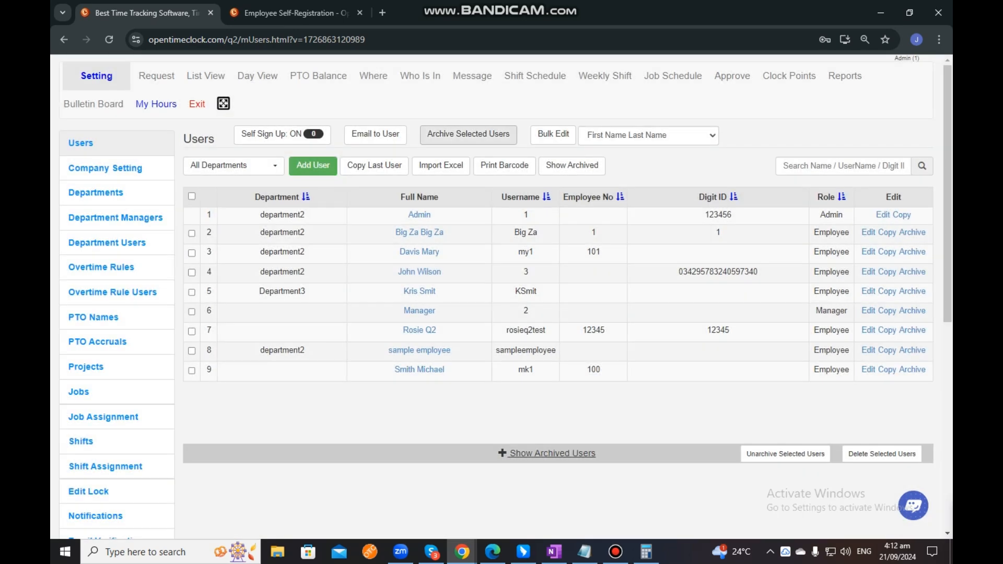
Step: Archive the three employees in rows 2 to 4 of the user list, confirming with the admin username and password
click(468, 133)
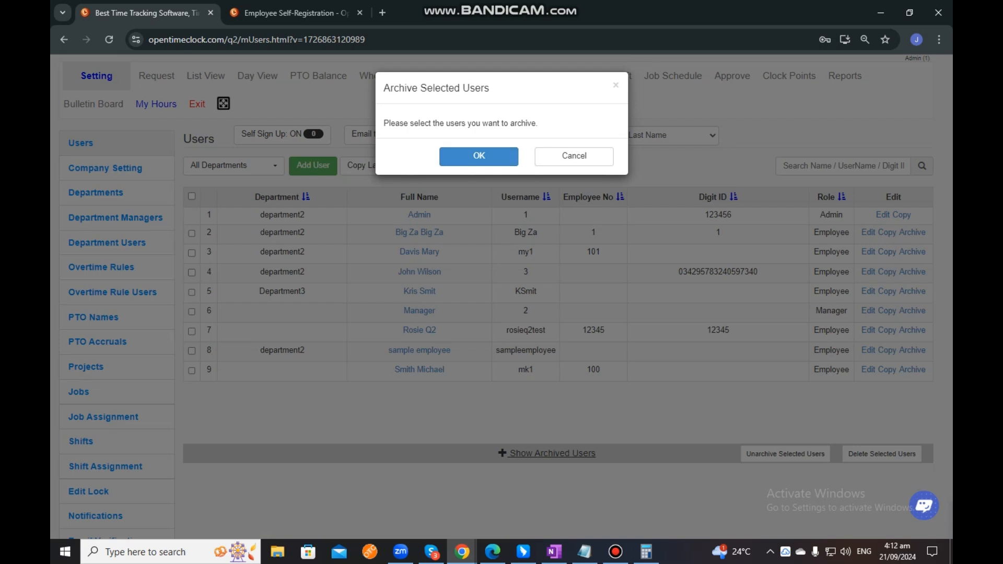
click(478, 155)
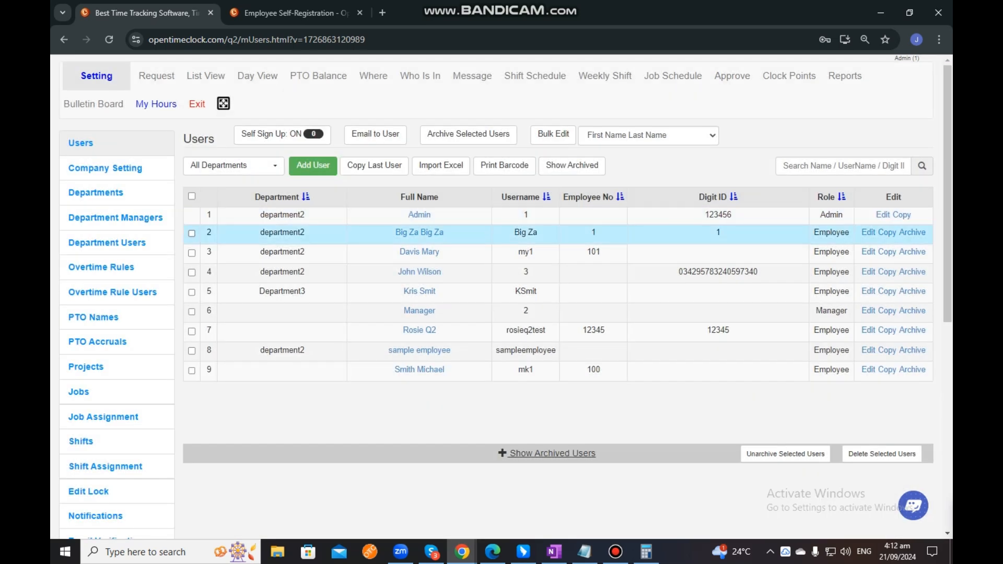
click(192, 233)
click(192, 253)
click(191, 272)
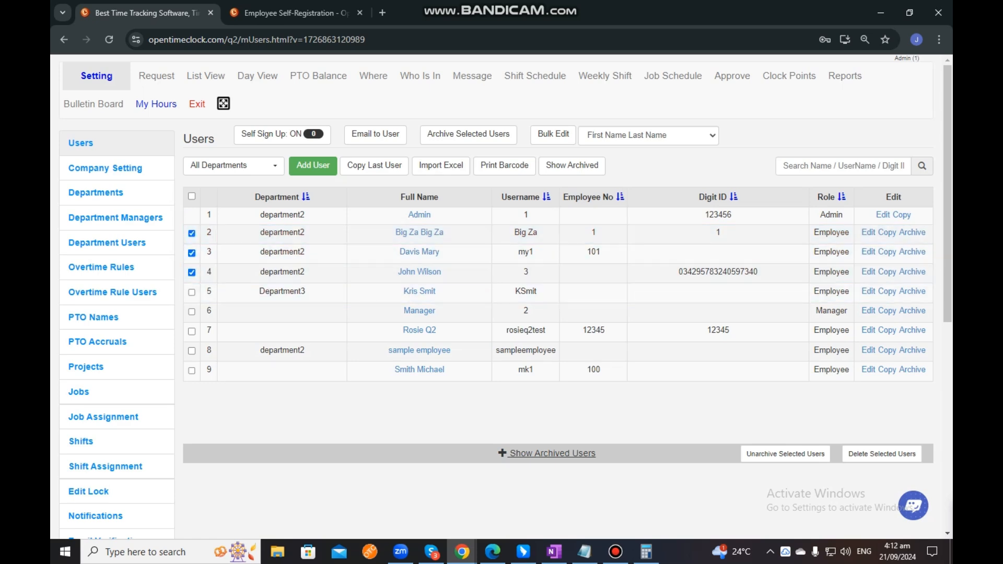
click(468, 134)
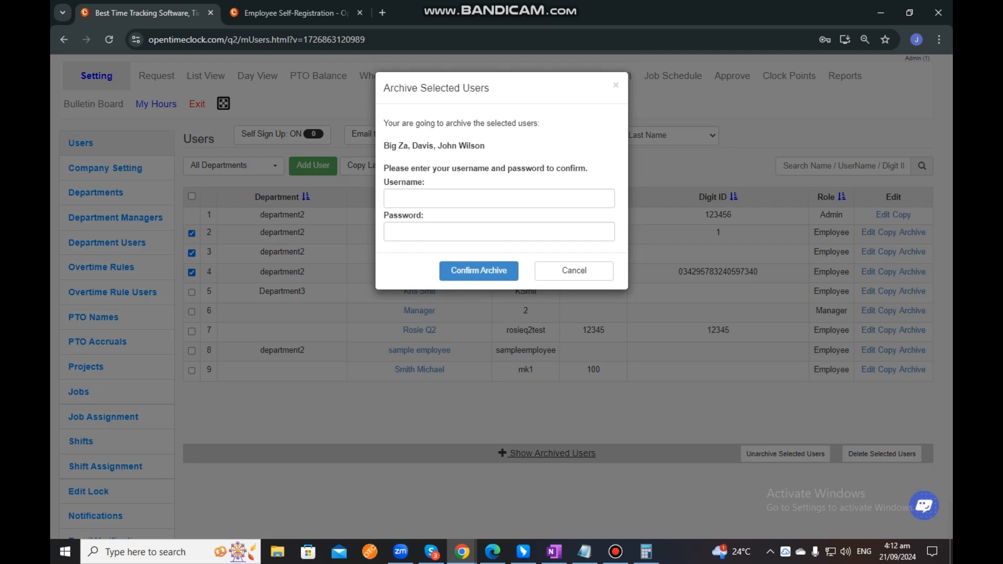
click(474, 198)
text(1)
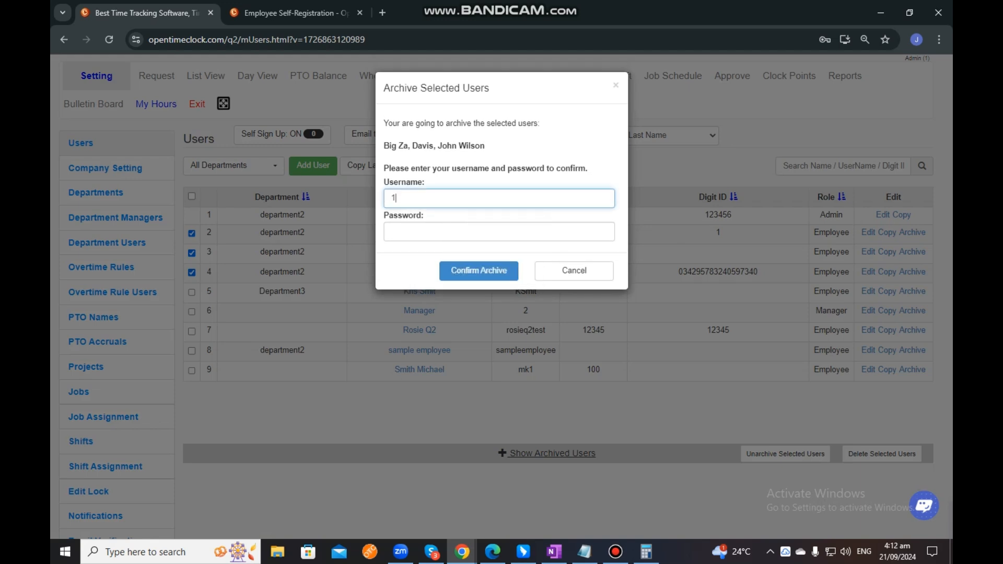
key(Tab)
text(1)
key(Tab)
key(Return)
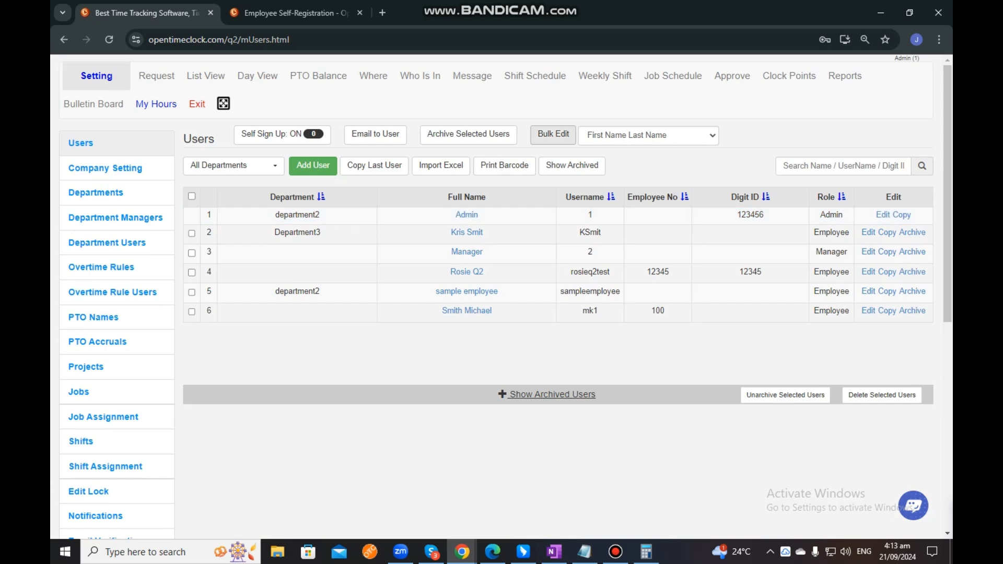
Step: Try to bulk edit Allow self time edit to Yes without selecting any users
click(552, 134)
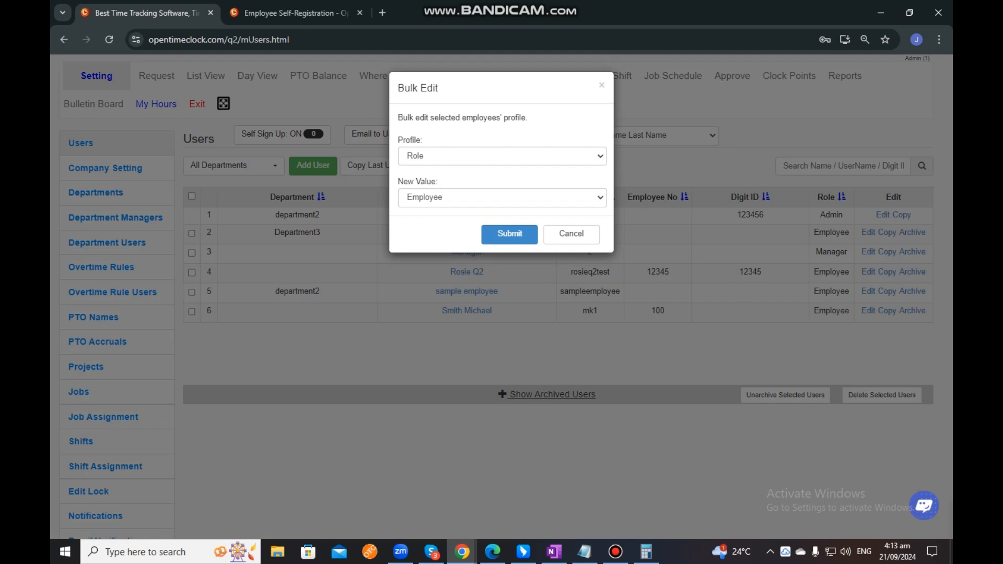
click(502, 157)
click(502, 156)
click(502, 156)
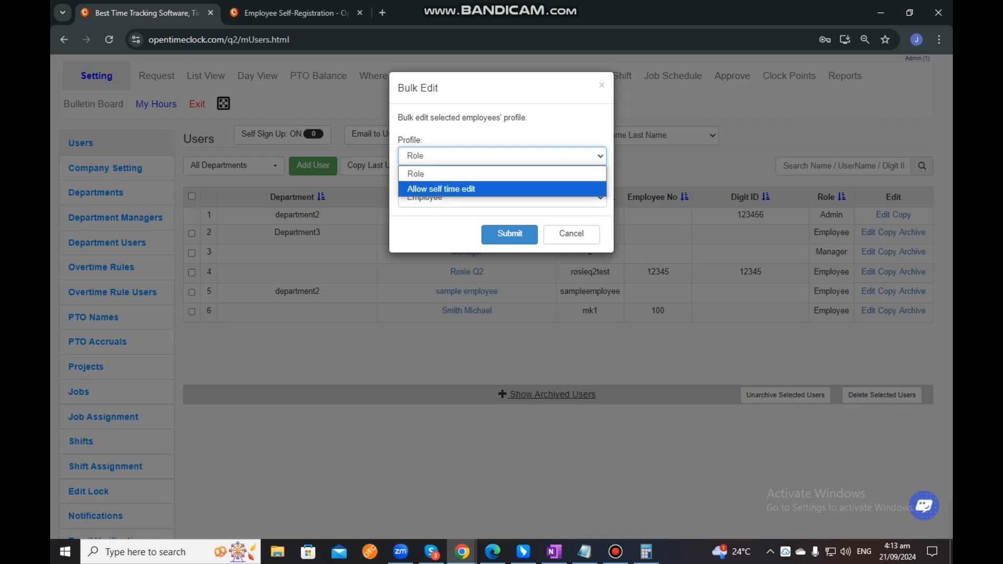
click(441, 189)
click(460, 197)
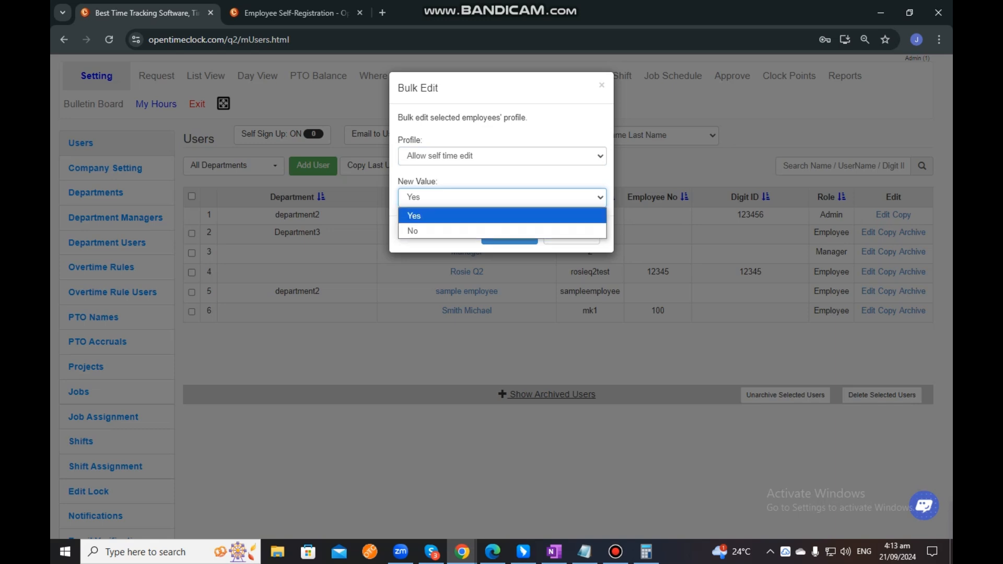
key(Down)
key(Up)
key(Down)
key(Return)
click(459, 198)
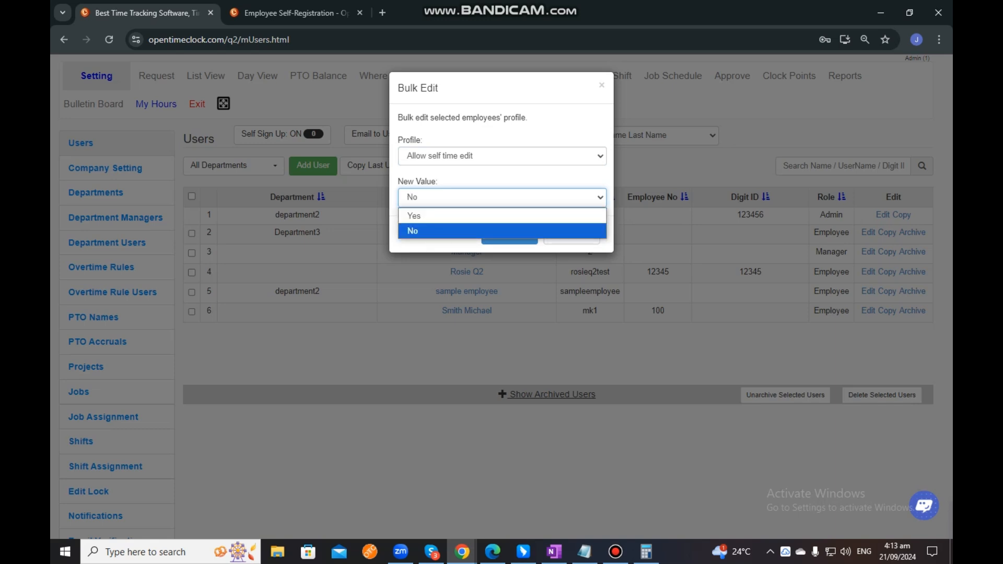
key(Return)
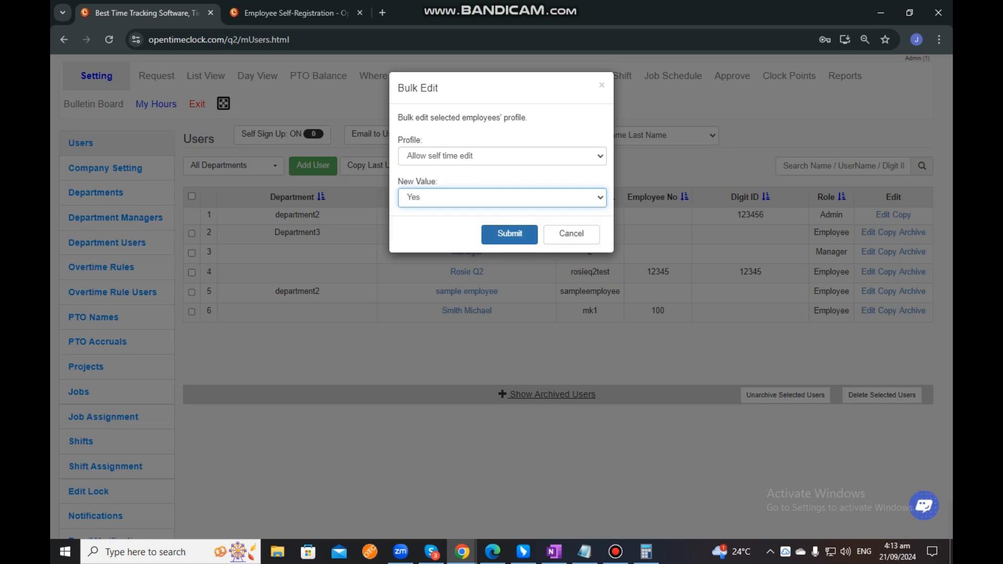
key(Tab)
key(Return)
key(Return)
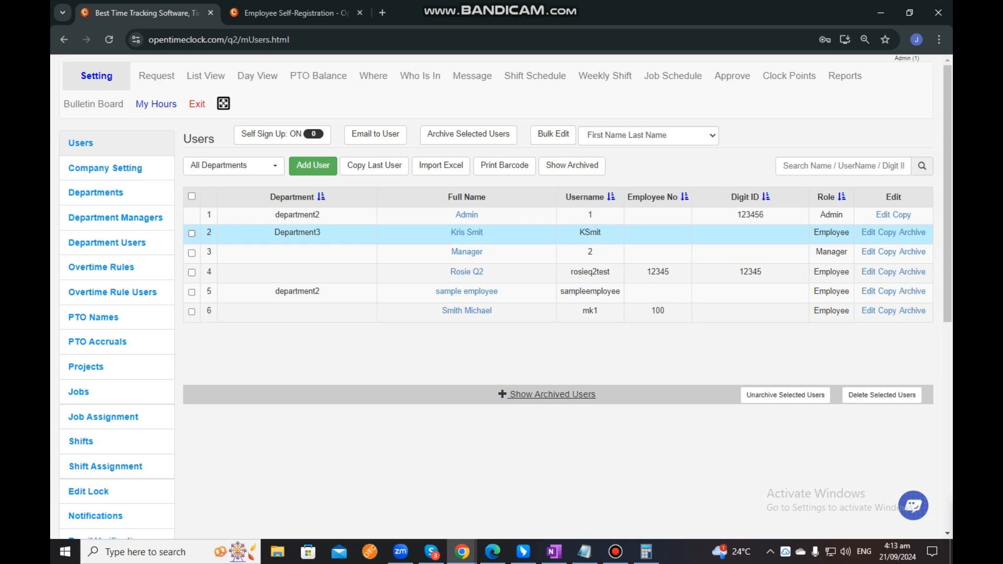
Step: Bulk edit the Department3 employee and the Manager, setting Allow self time edit to Yes
click(192, 234)
click(191, 254)
click(553, 134)
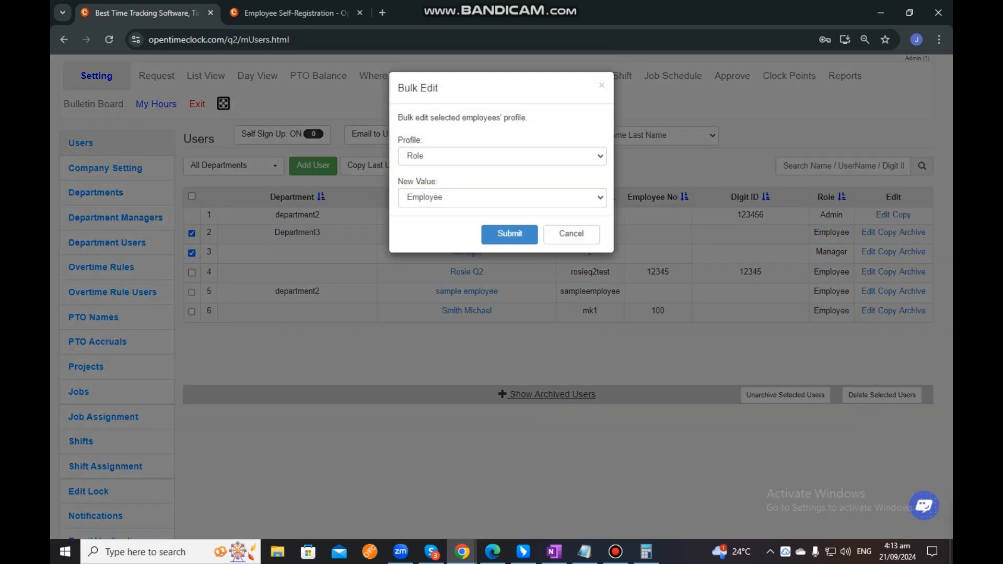
click(502, 156)
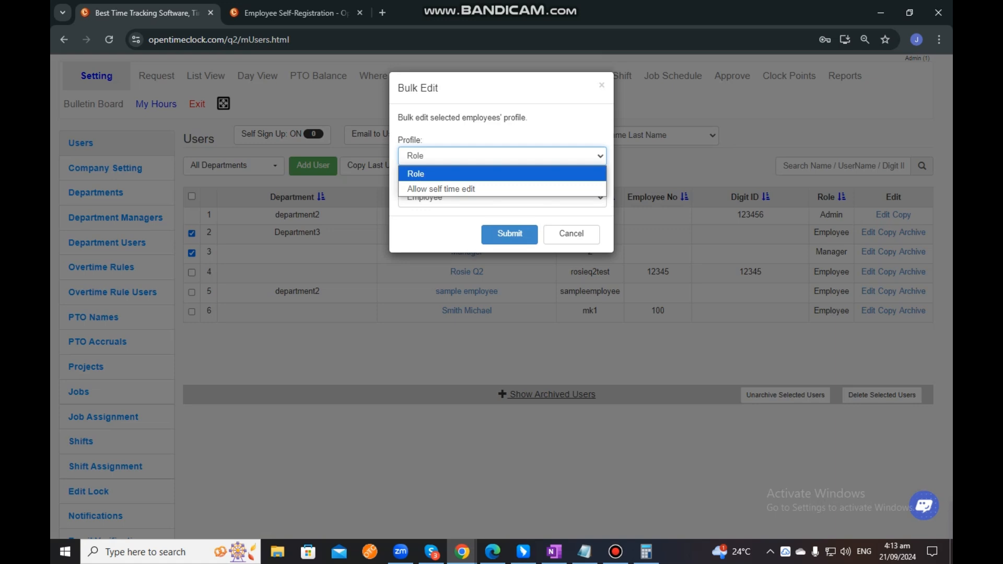
key(Down)
key(Return)
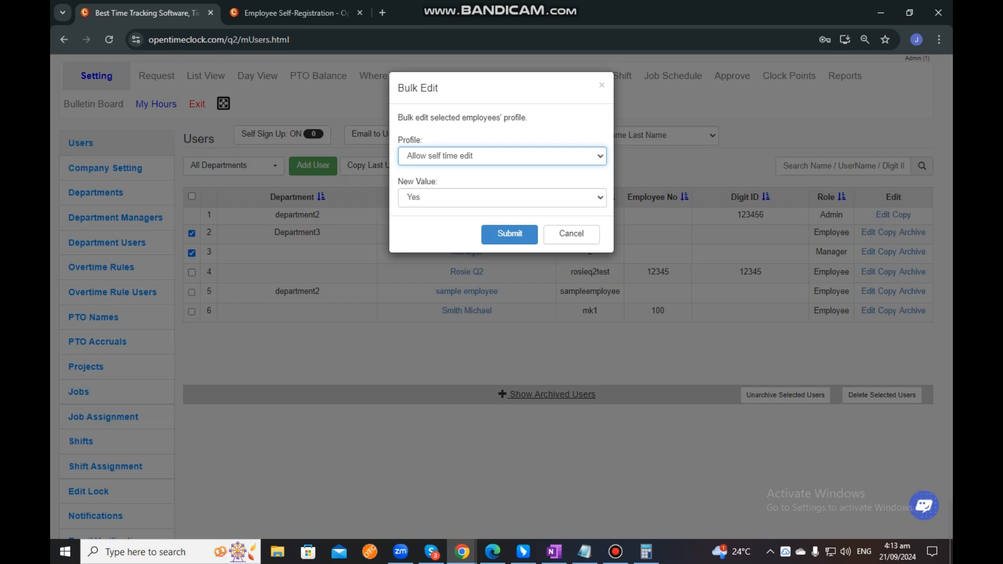
click(509, 234)
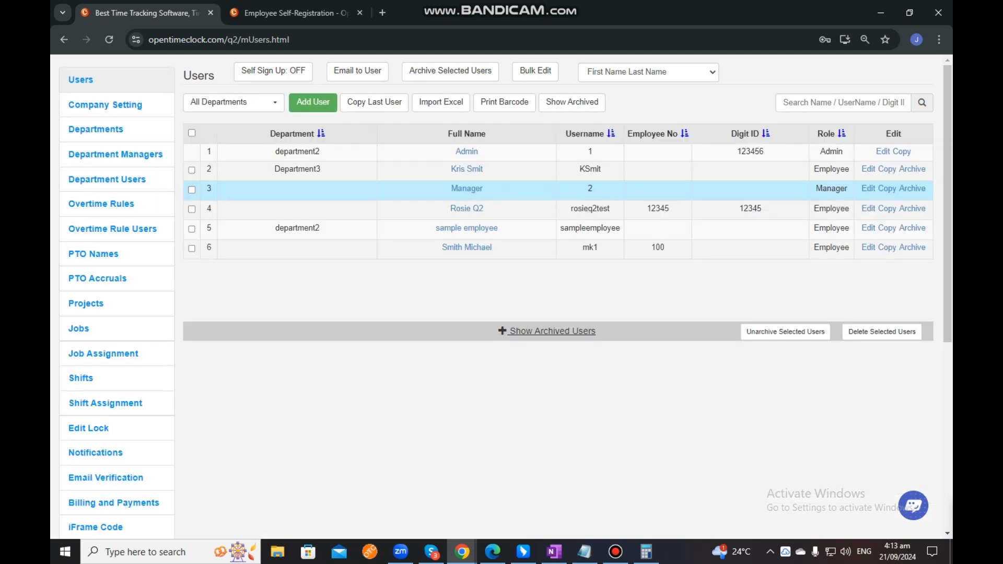
Step: Set the name format of the user list to Last Name, First Name
click(668, 135)
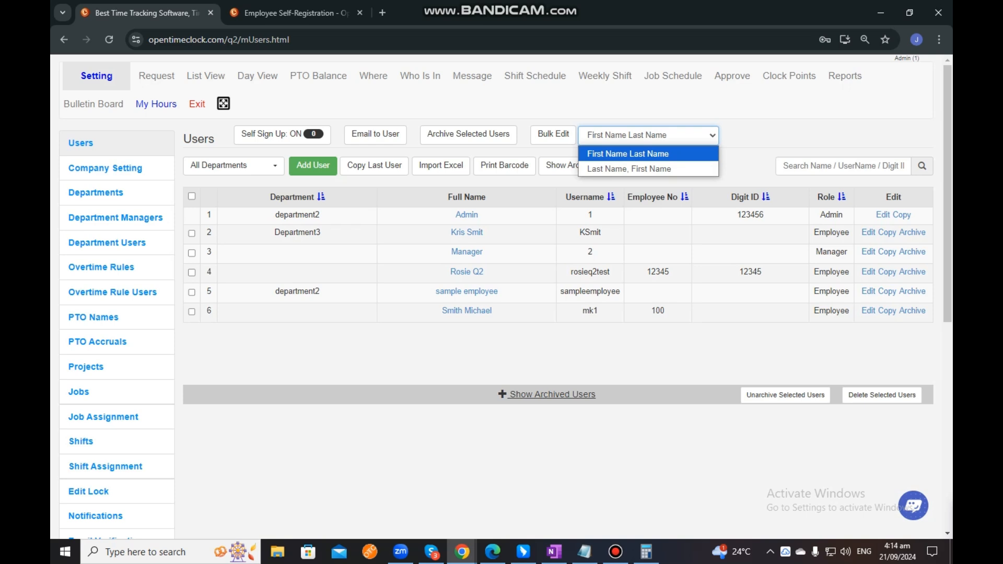
click(628, 169)
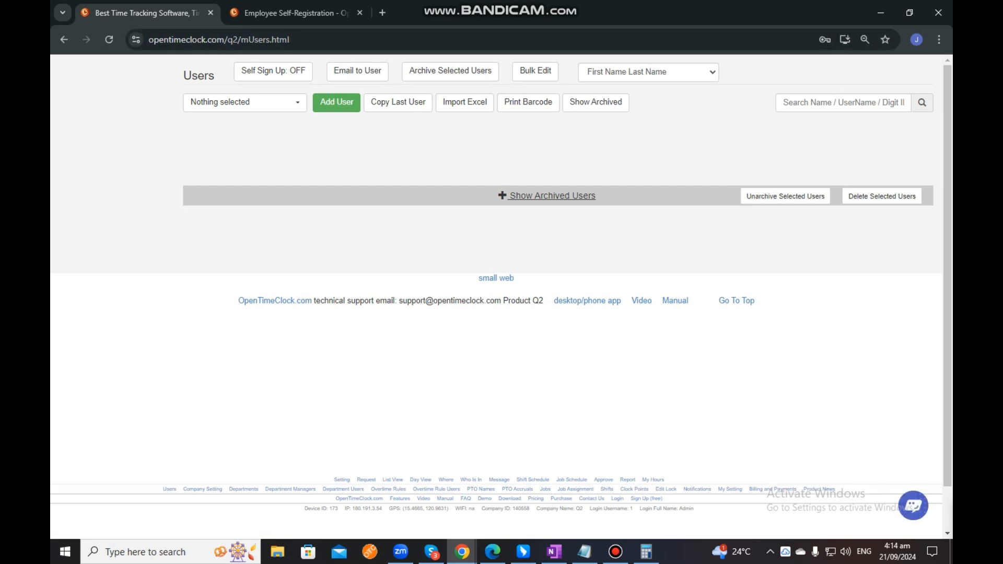
Step: Examine the user search field and the department filter choices of the user list, leaving All Departments selected
click(836, 102)
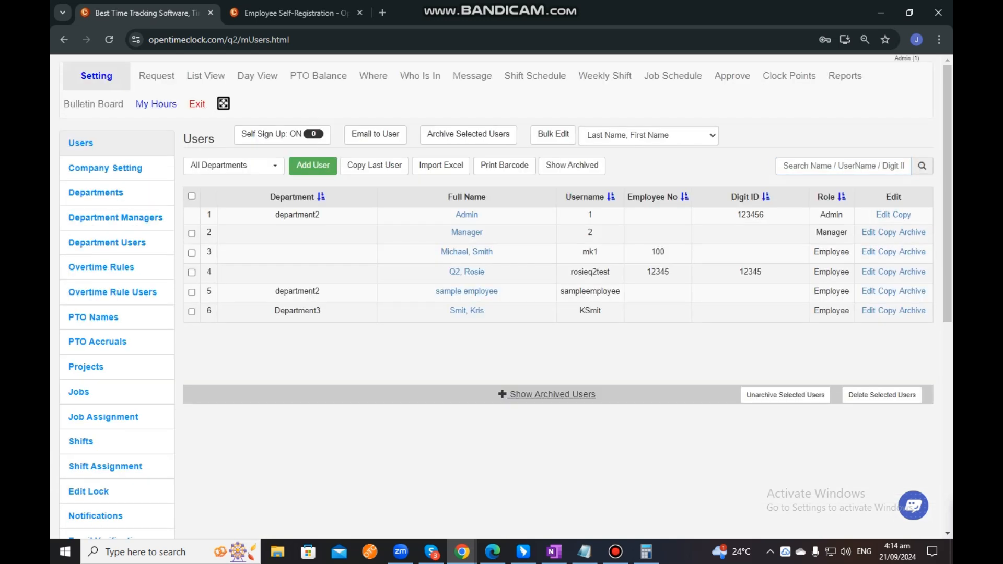
click(843, 166)
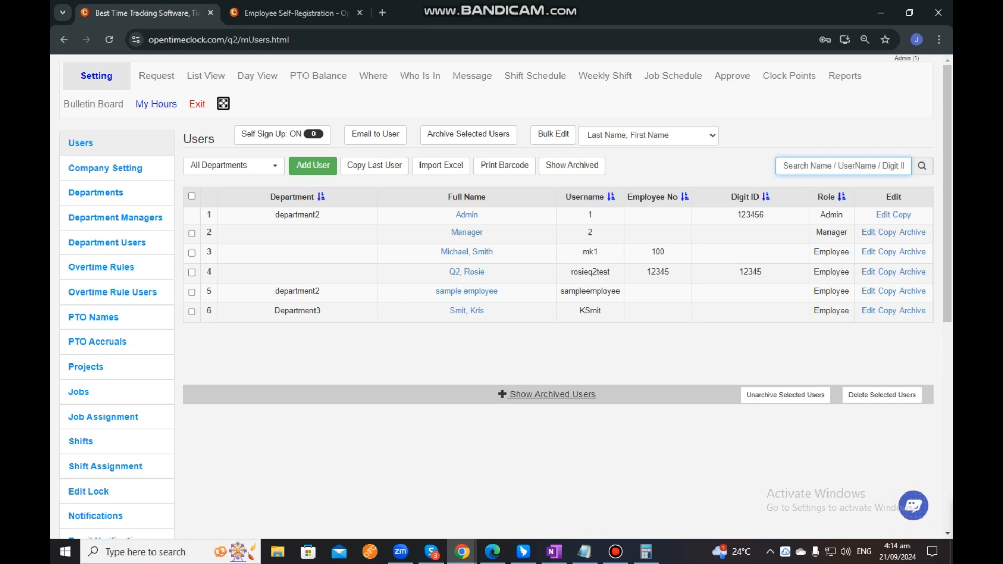
click(234, 165)
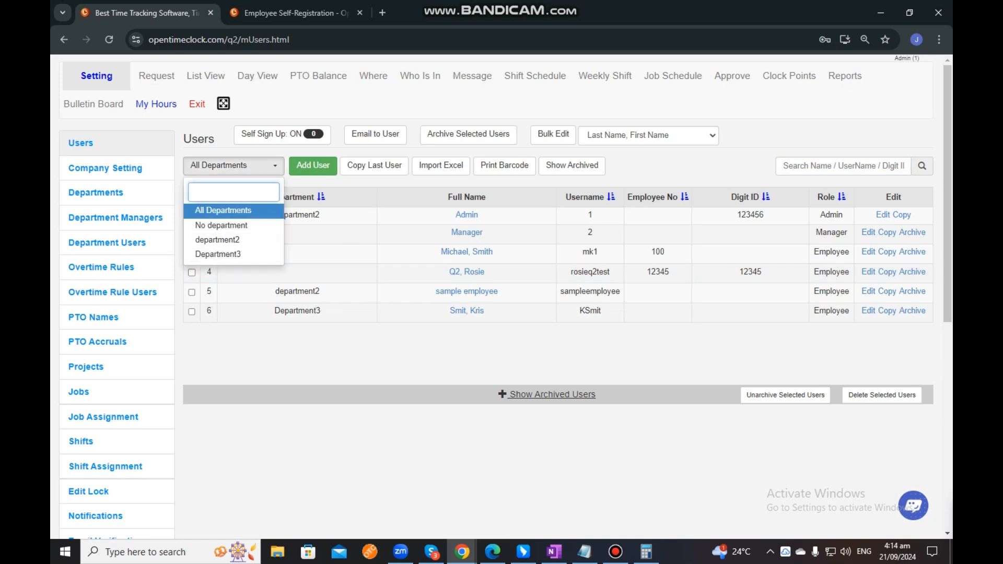
click(449, 110)
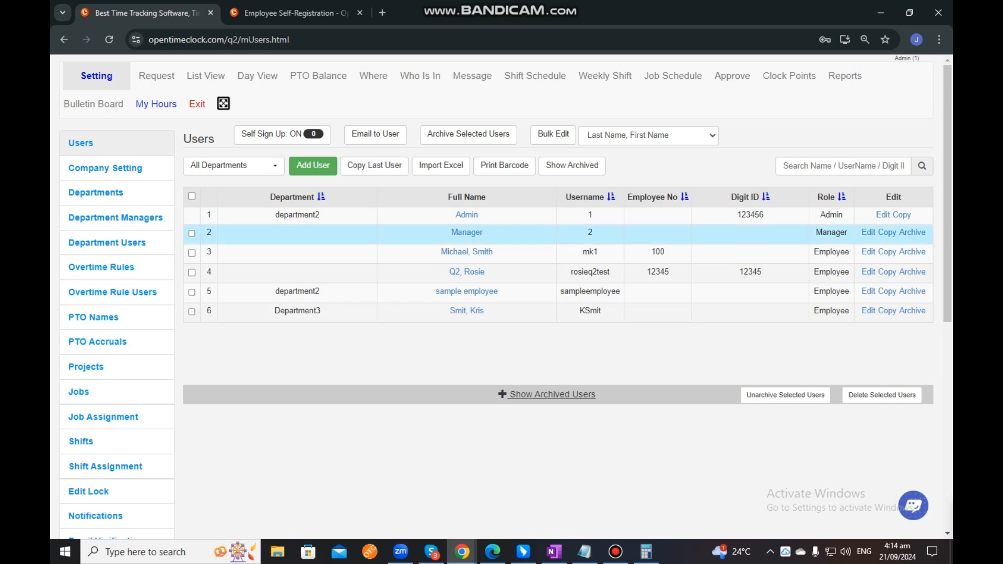
Step: Copy the last user into a new entry and highlight the original user's username for comparison
click(374, 165)
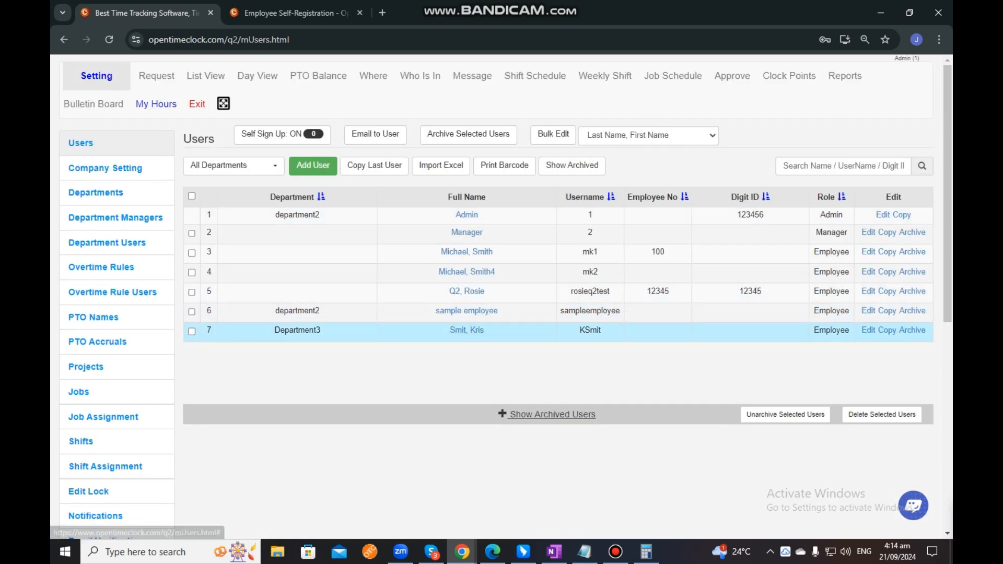
scroll(467, 330, down, 1)
scroll(466, 240, up, 1)
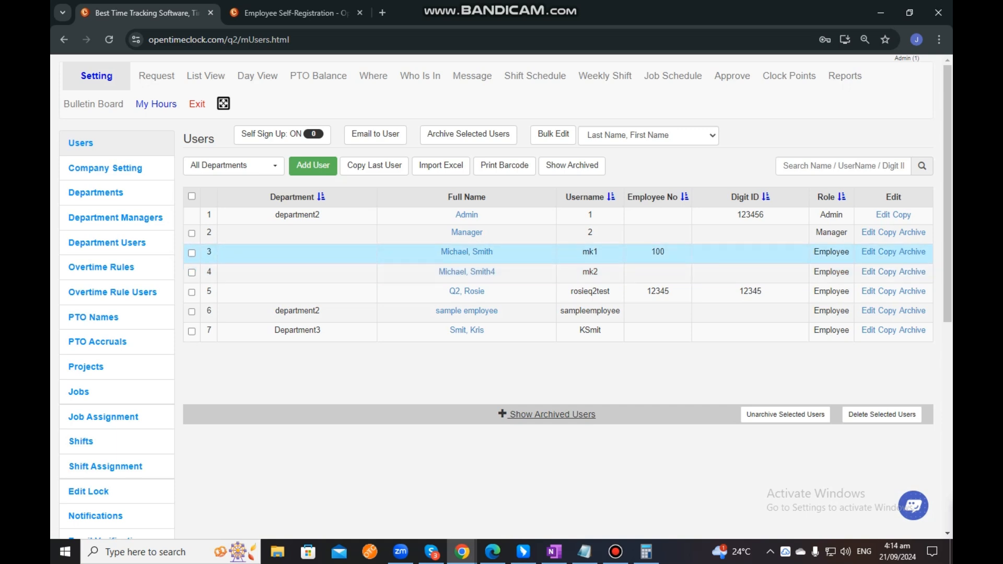
drag(581, 251, 599, 252)
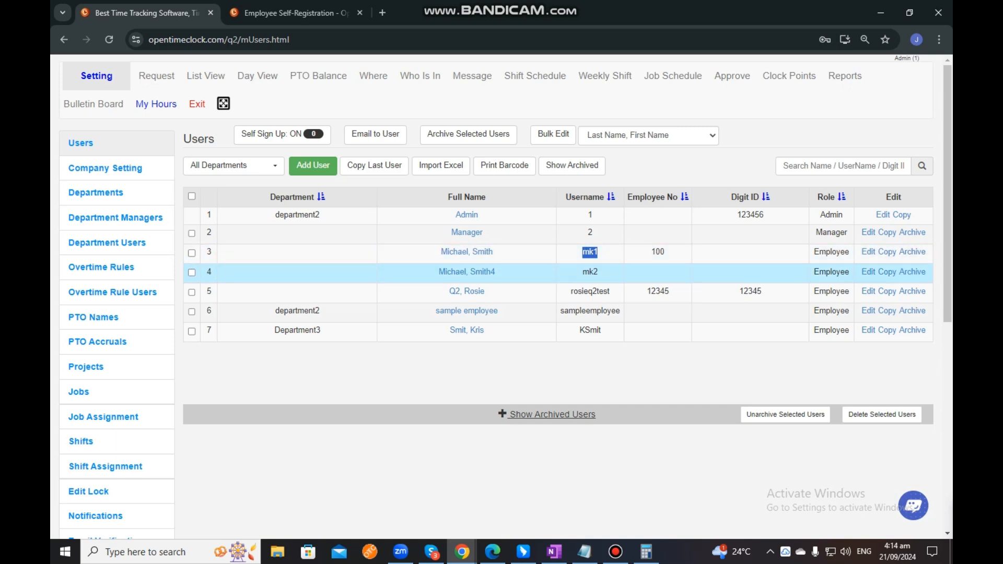
Step: Highlight the copied user's username and examine the Excel import options for employees
double_click(590, 272)
click(580, 370)
click(441, 165)
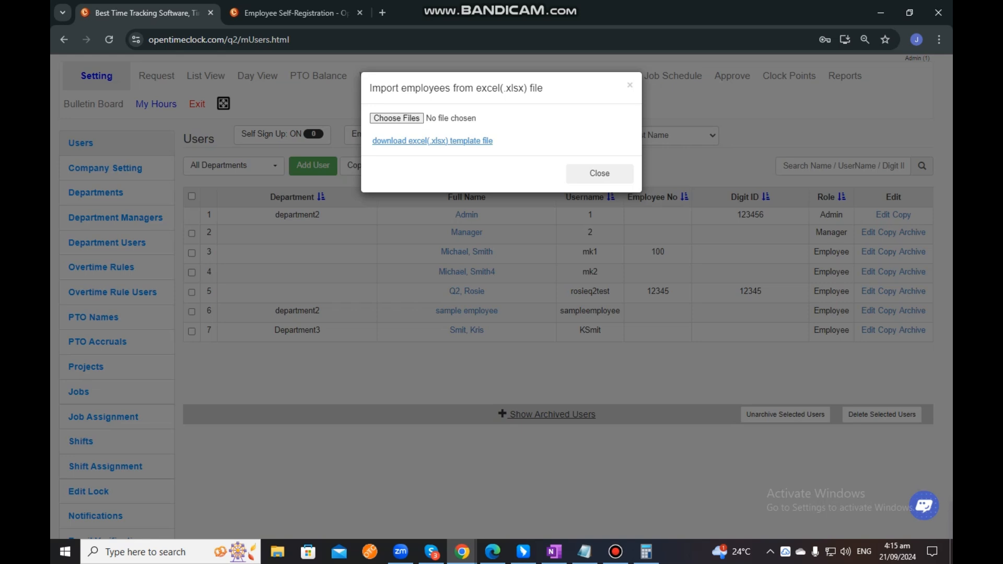
click(599, 173)
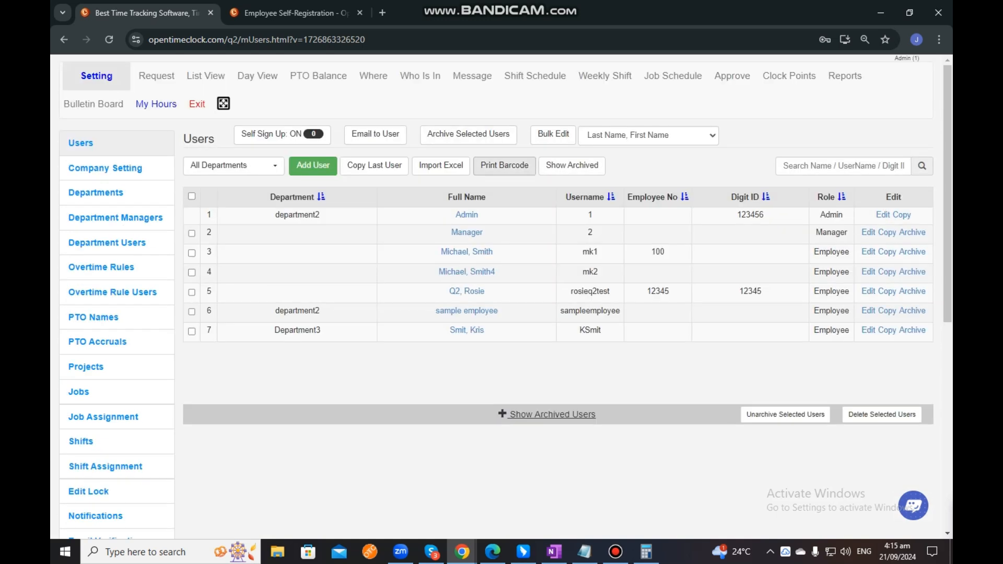
Step: Set up the Digit ID barcode conversion for All Departments and All Employees with the barcode type 2D: QR Code
click(504, 165)
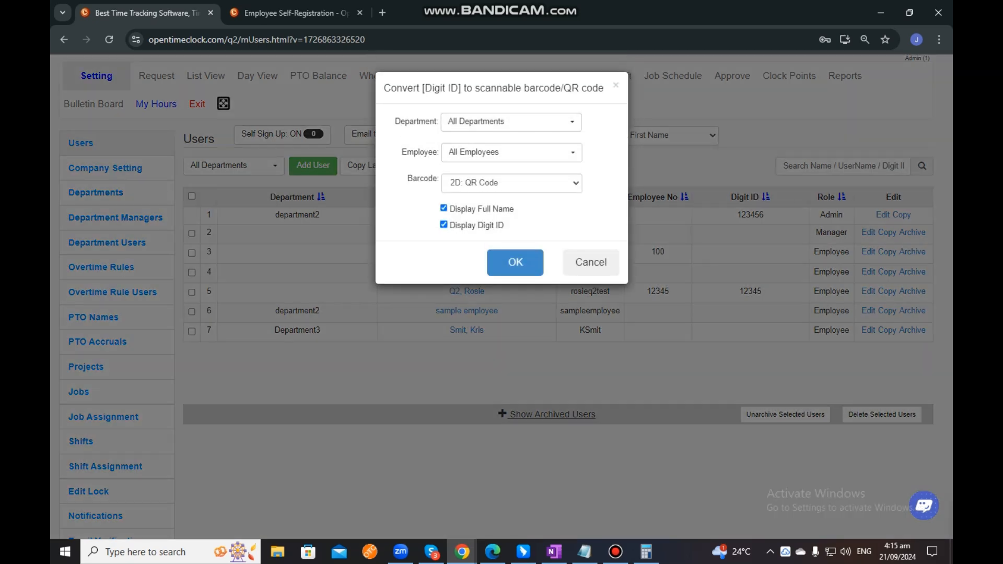
click(512, 184)
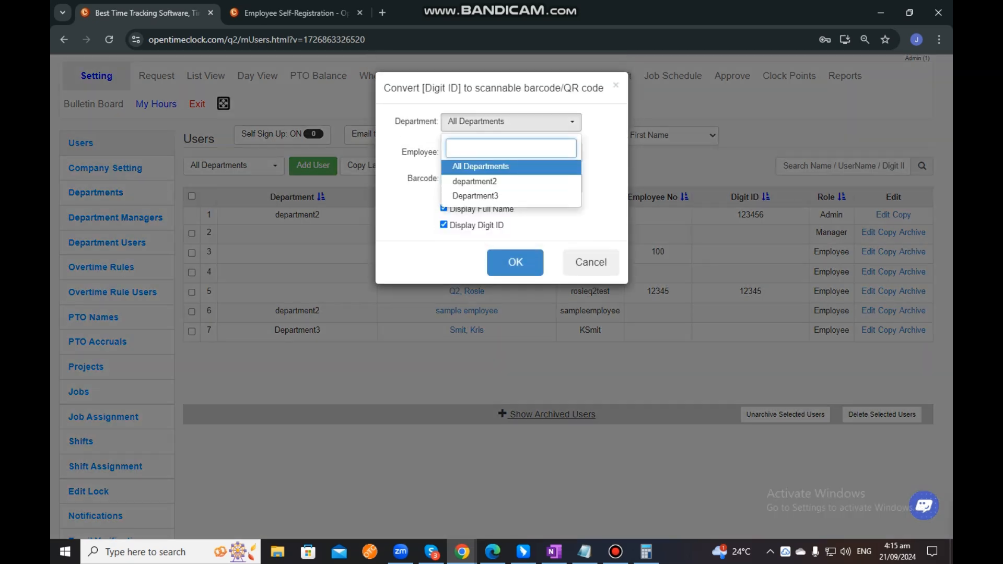
click(491, 167)
click(501, 152)
key(Return)
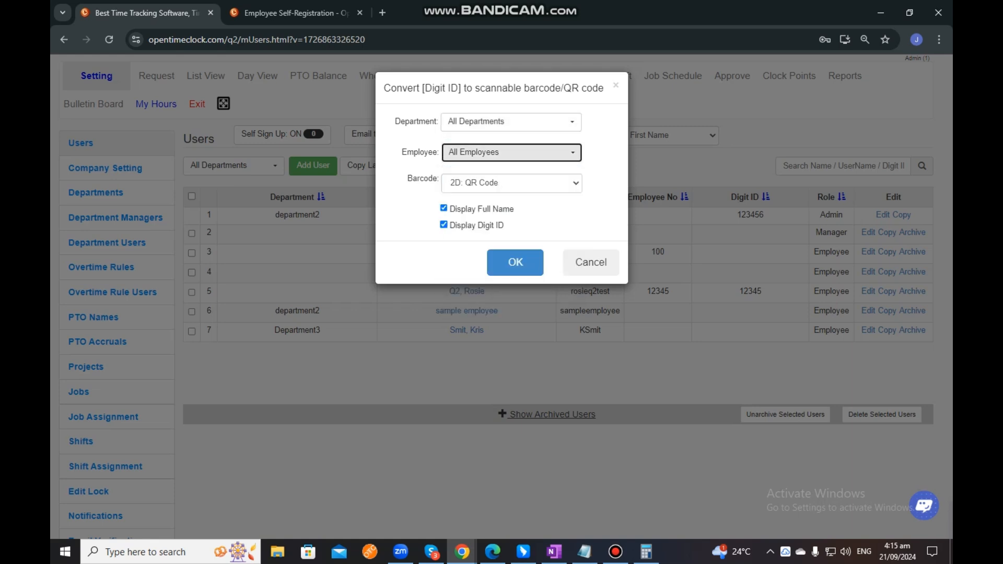
key(Tab)
key(Return)
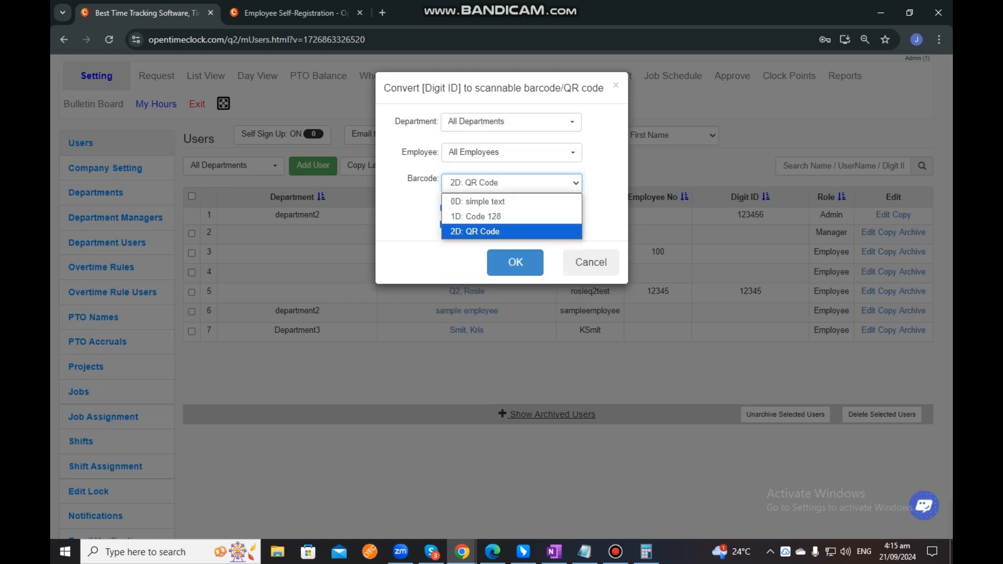
key(Up)
key(Up)
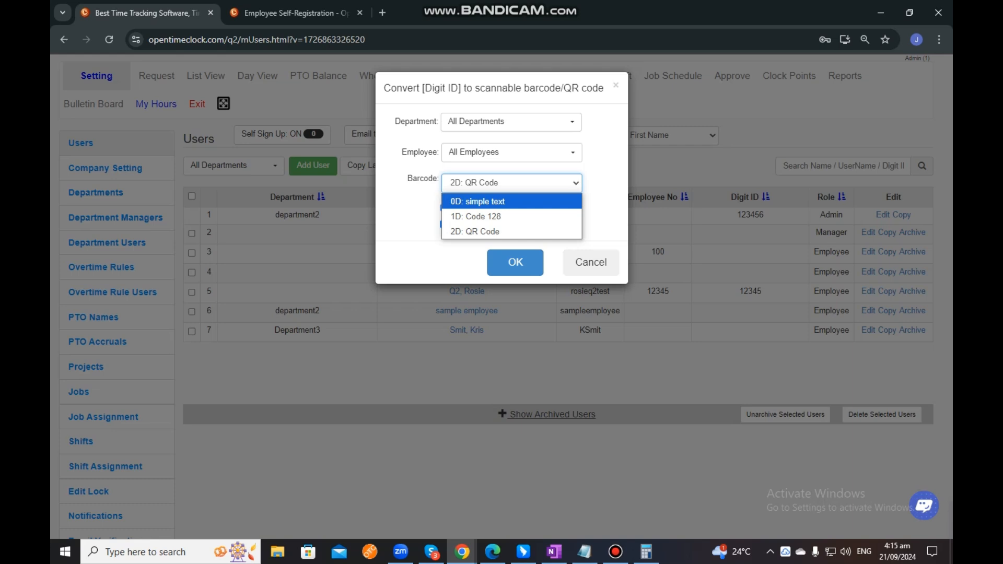
key(Down)
key(Down)
key(Return)
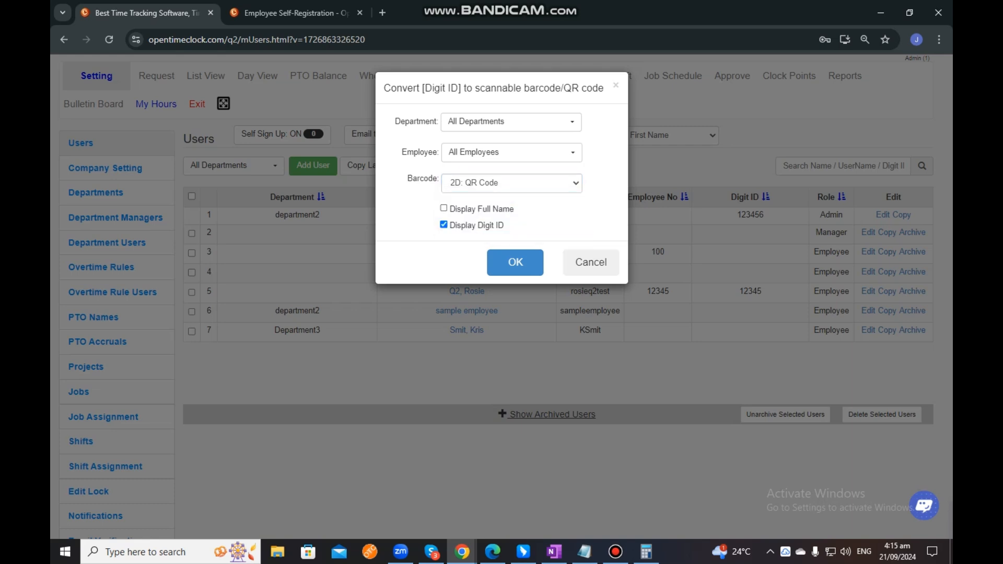
Step: Generate the QR codes with full name and Digit ID displayed, and return to the user list
key(Tab)
key(space)
key(Tab)
key(space)
key(space)
key(Tab)
key(Return)
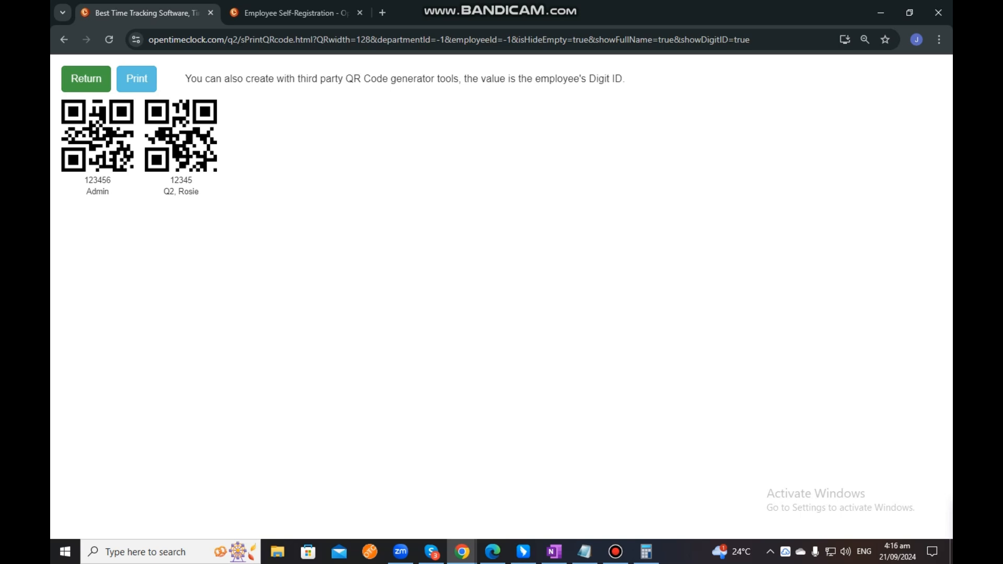
click(86, 79)
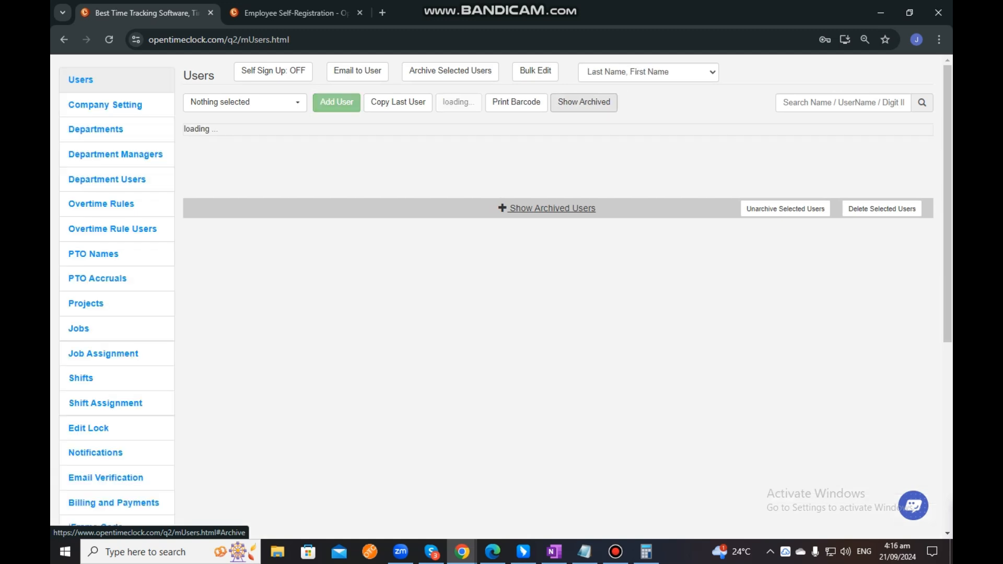
Step: Show the archived users and select the first three of them
click(552, 412)
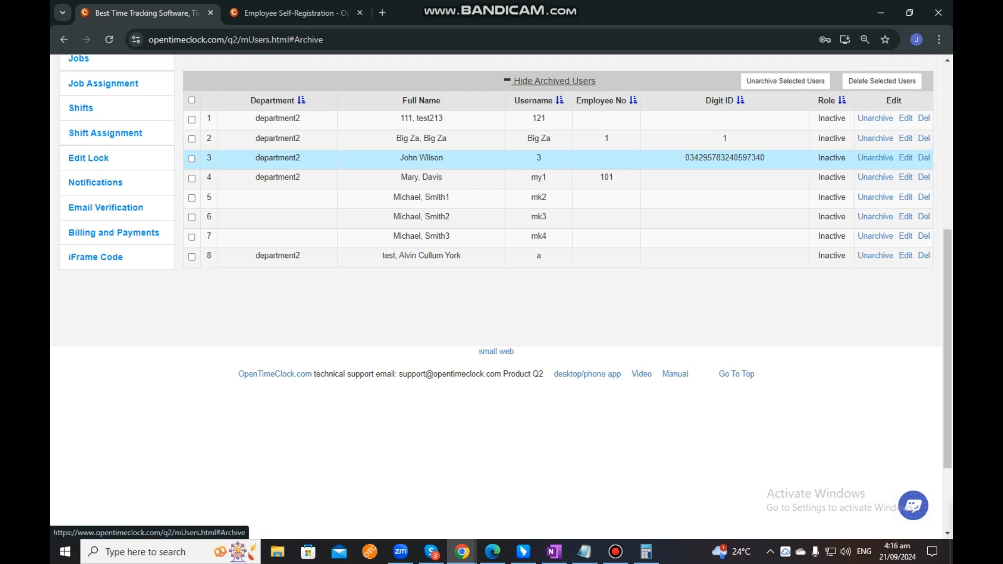
scroll(502, 262, up, 2)
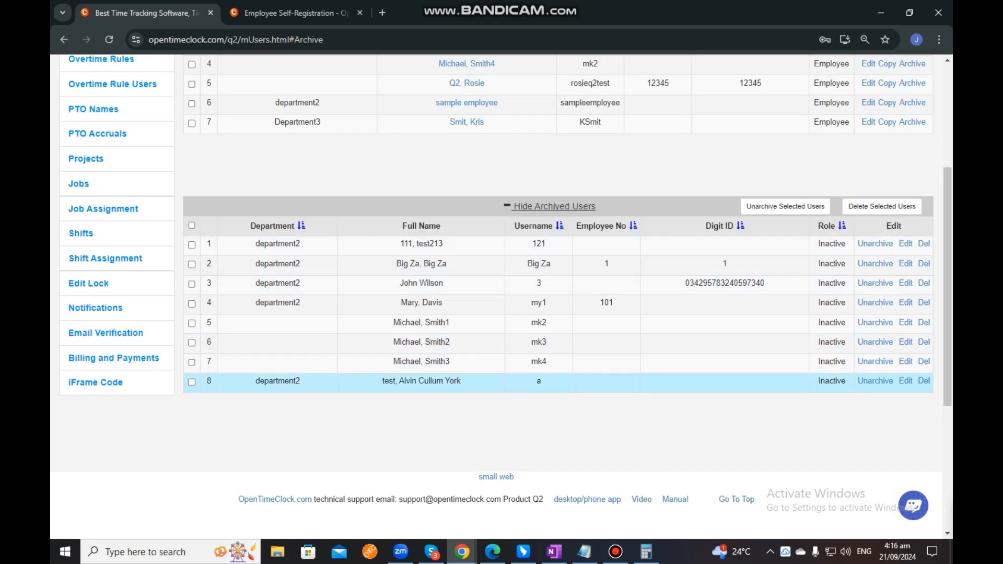
click(192, 245)
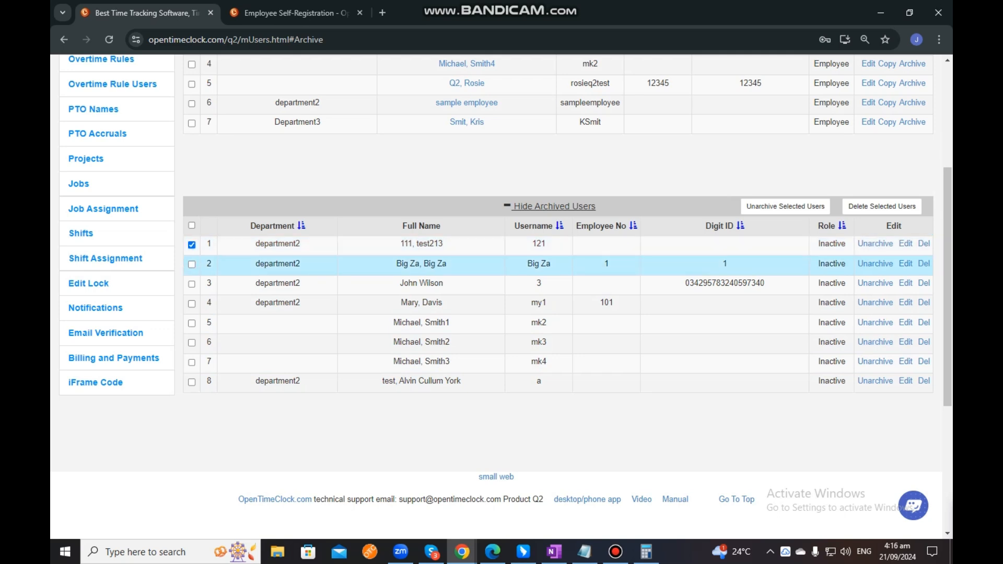
click(192, 264)
click(192, 284)
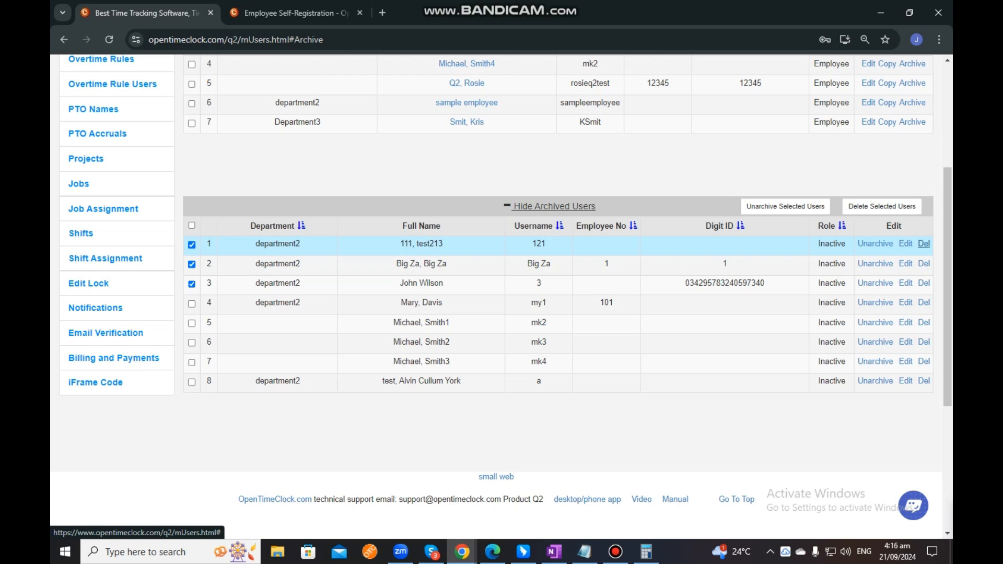
Step: Start adding a new user and examine the First Name, Last Name and Username fields
scroll(924, 244, up, 4)
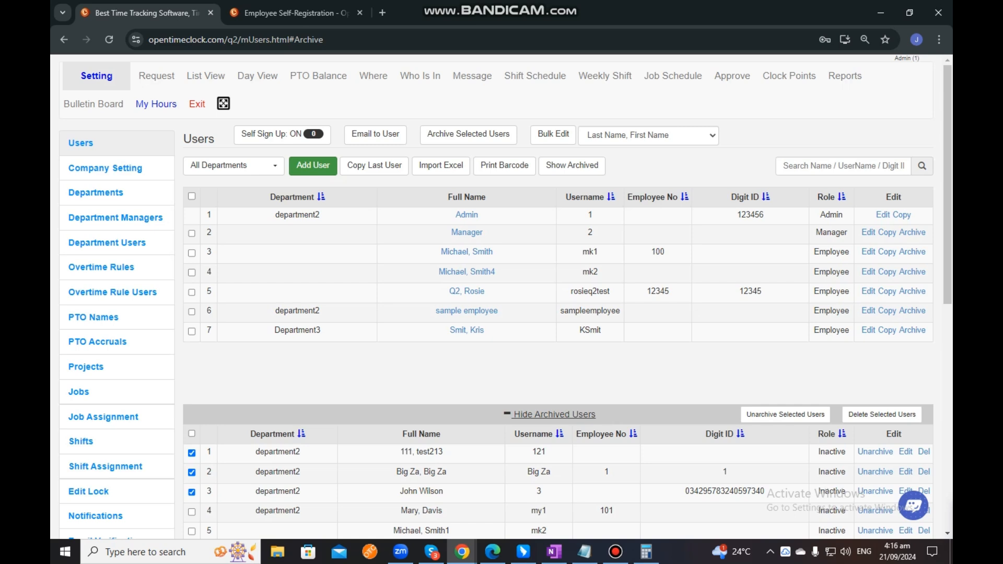
click(312, 165)
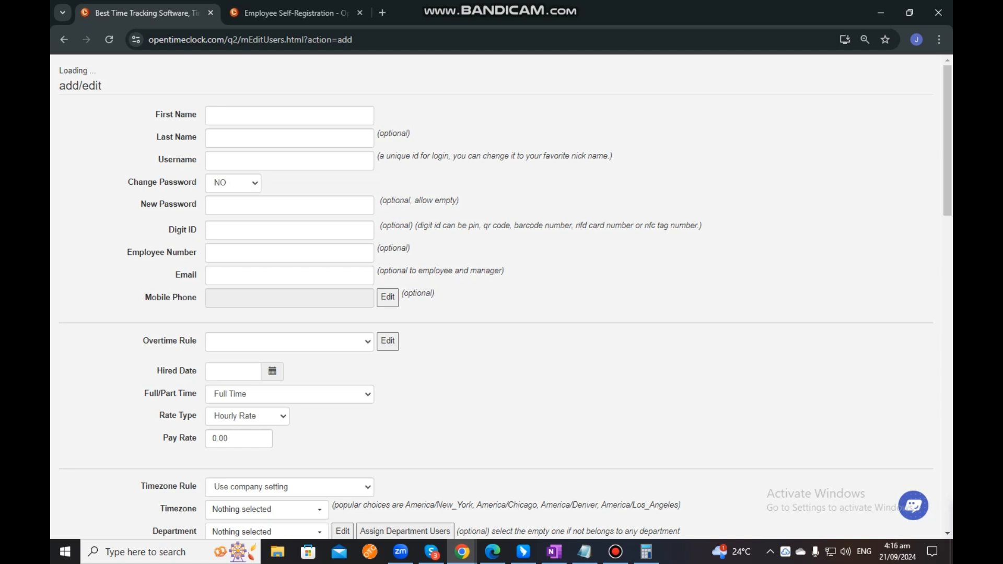
scroll(496, 297, down, 2)
scroll(496, 297, up, 3)
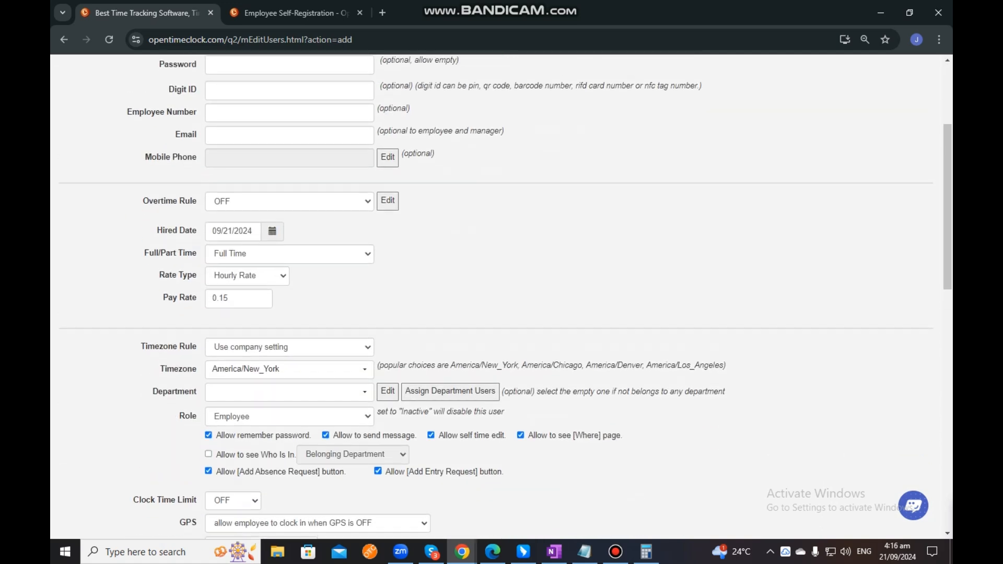
click(290, 167)
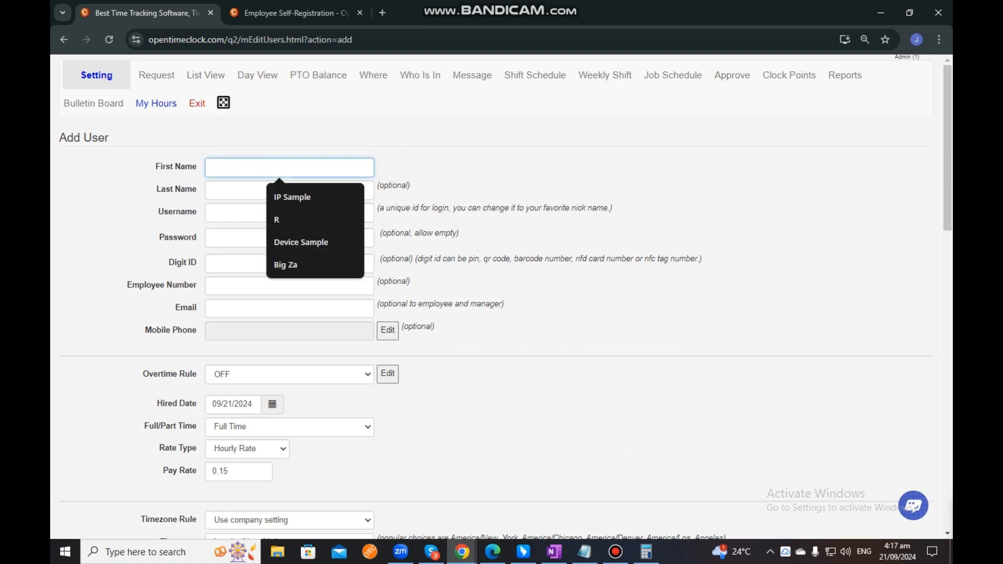
click(235, 190)
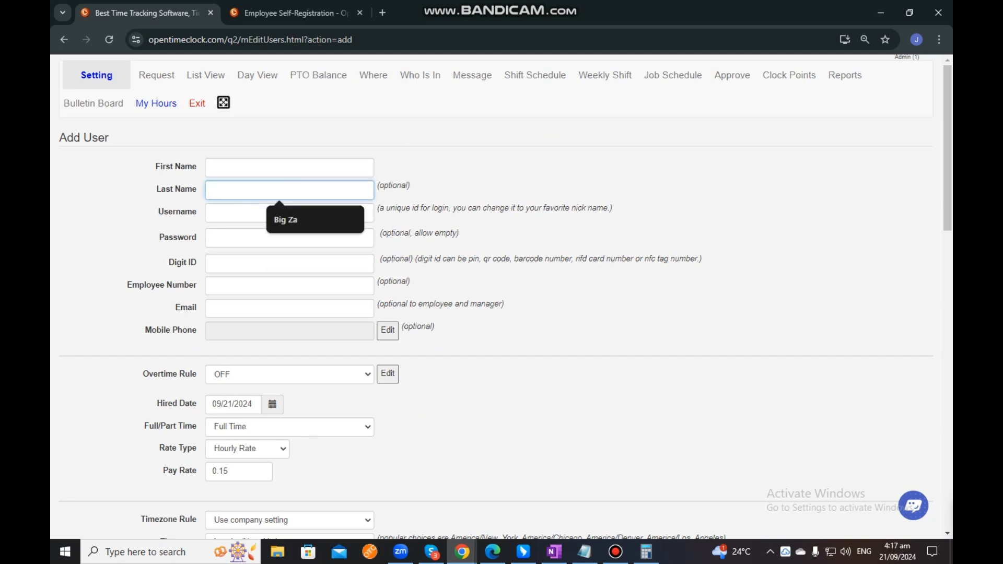
click(212, 167)
click(235, 190)
click(235, 168)
click(235, 190)
click(212, 212)
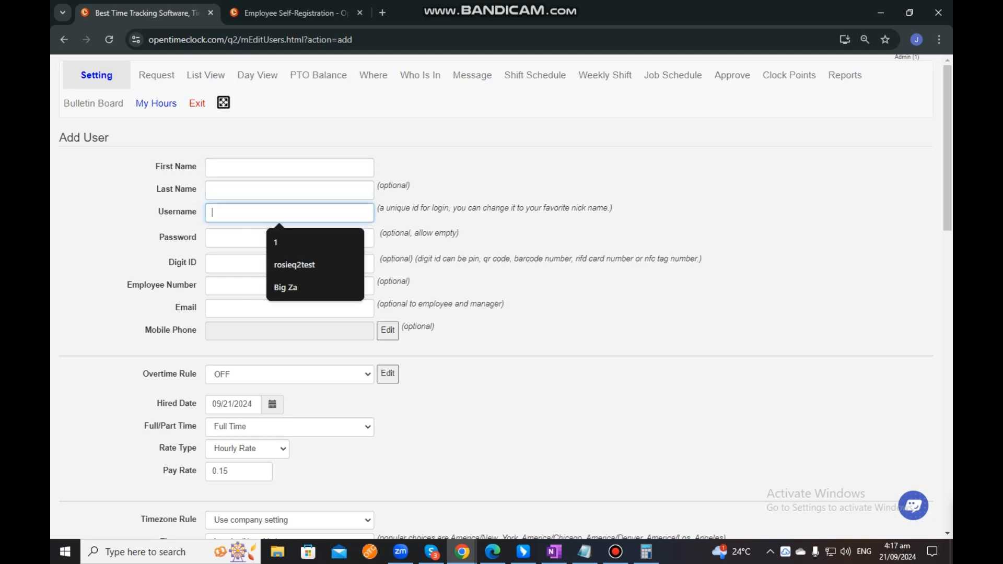
Step: Clear the autofilled Password and Email fields of the new user
click(231, 238)
click(235, 263)
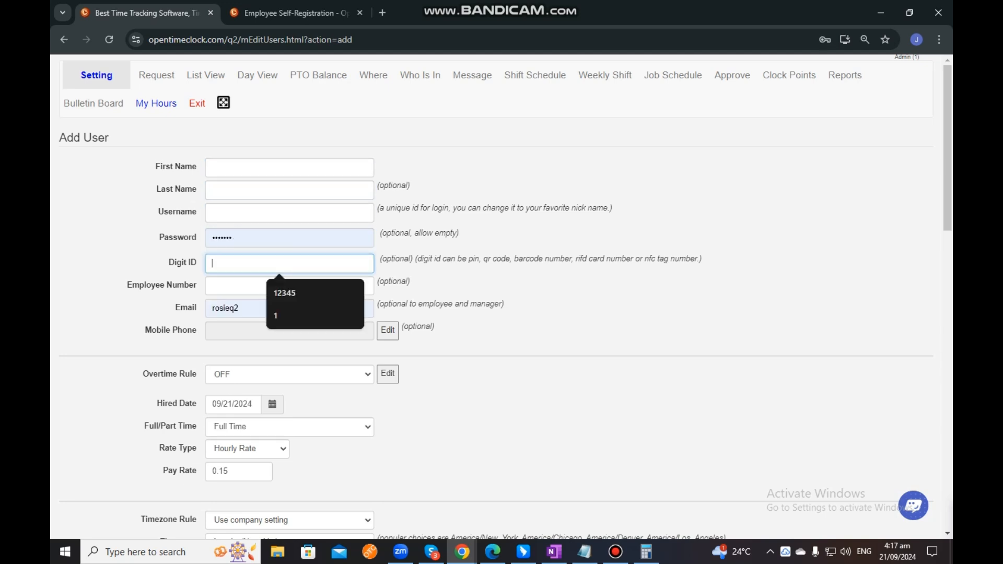
key(shift+Tab)
key(BackSpace)
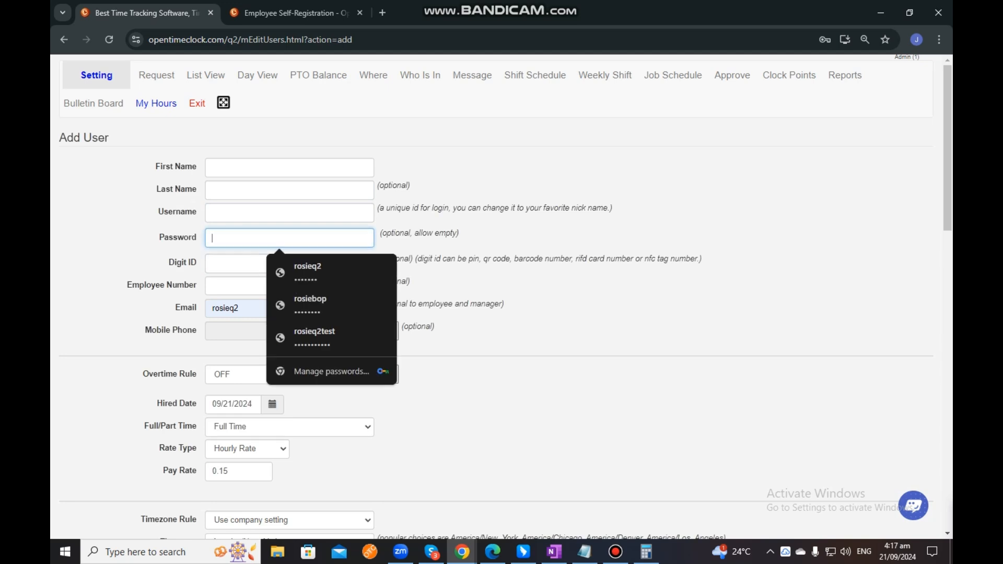
key(Tab)
key(Tab)
key(Tab)
key(BackSpace)
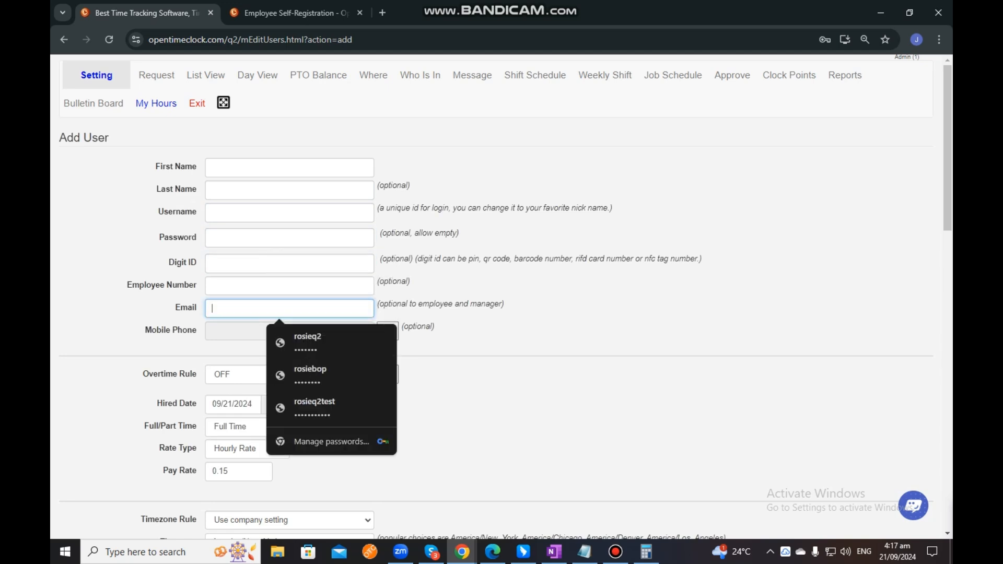
Step: Examine the new user's Employee Number field and the phone number entry dialog, leaving both empty
key(shift+Tab)
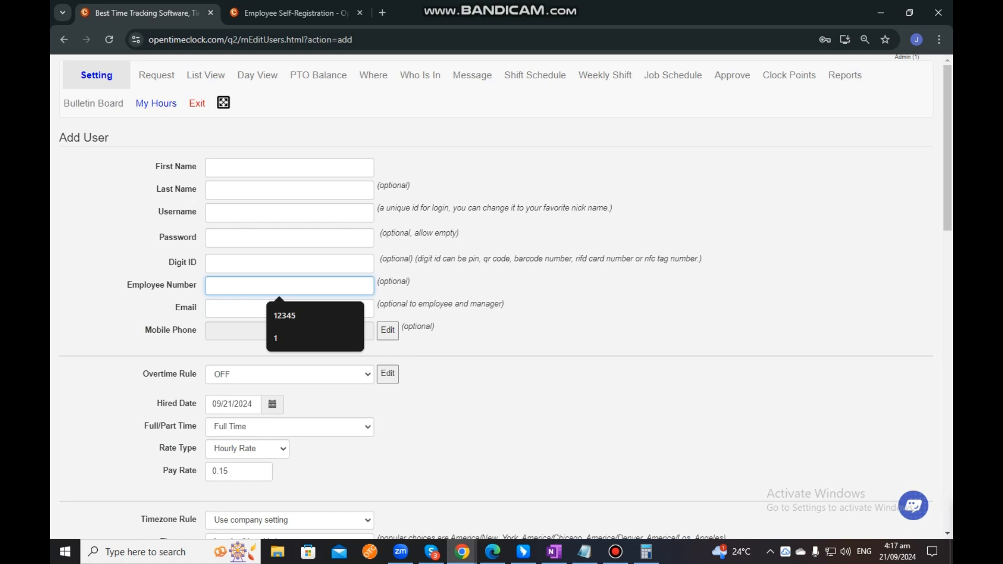
click(387, 331)
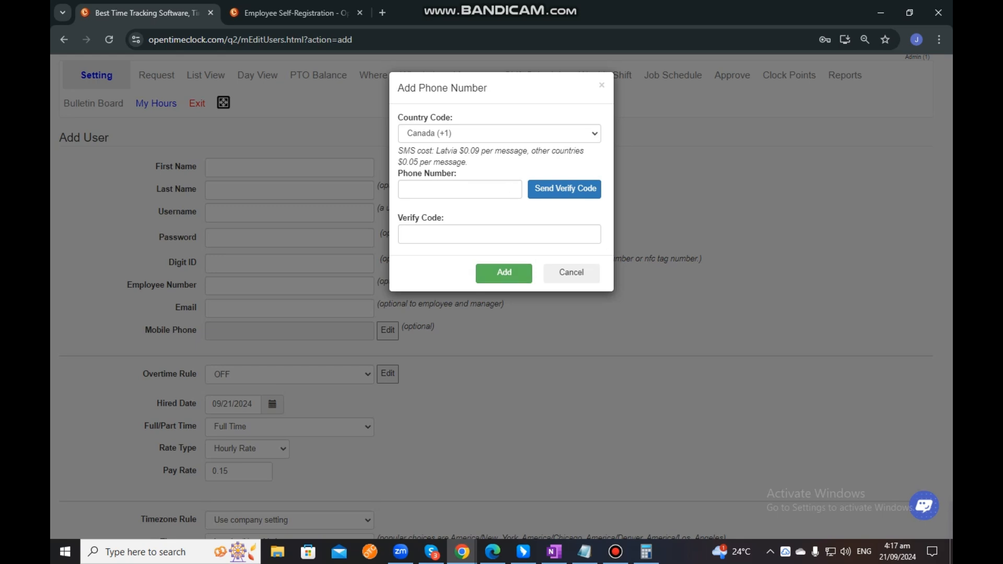
click(571, 272)
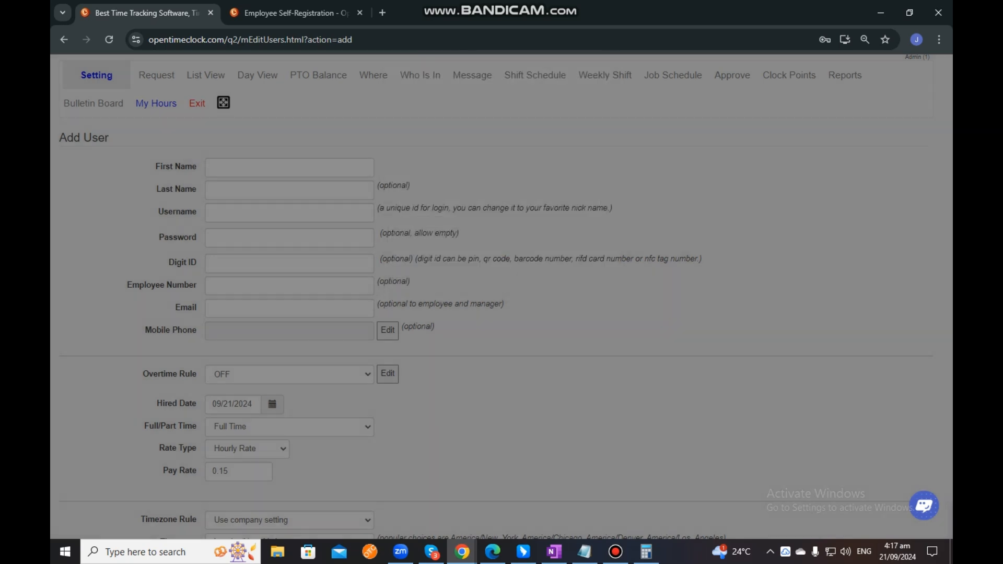
Step: Examine the new user's Overtime Rule, Full/Part Time and Rate Type choices, leaving OFF, Full Time and Hourly Rate selected
scroll(572, 272, down, 2)
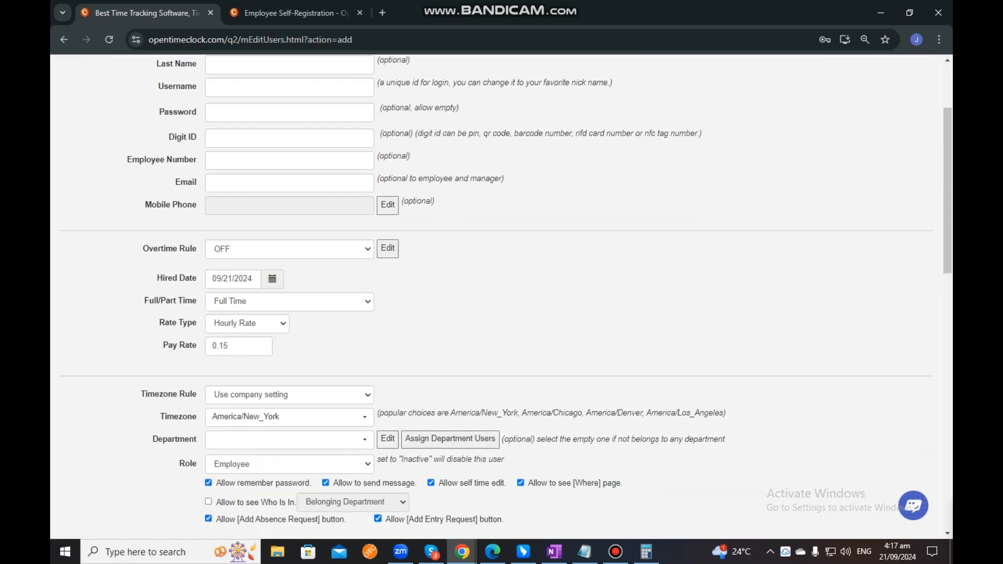
click(290, 249)
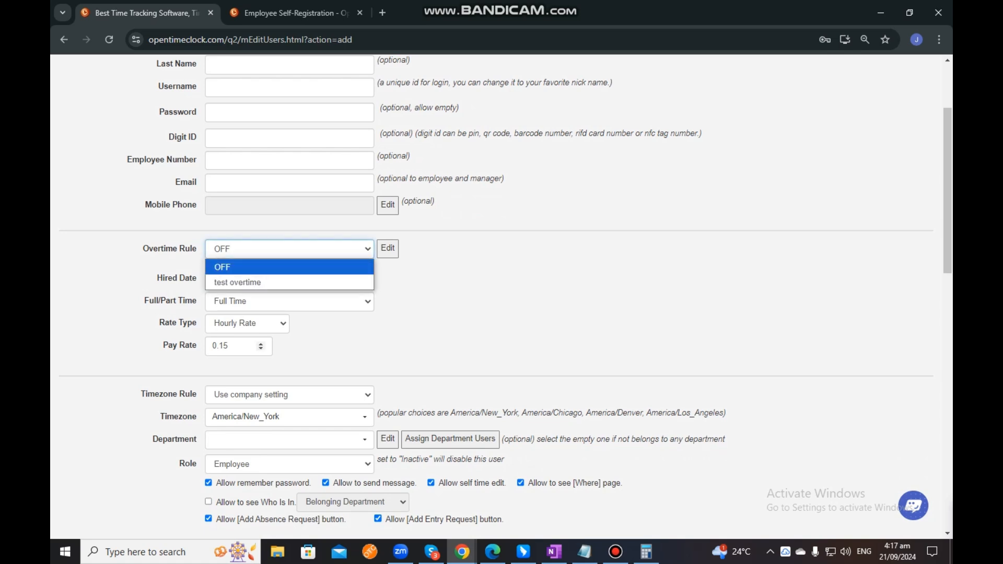
click(235, 266)
scroll(502, 296, down, 1)
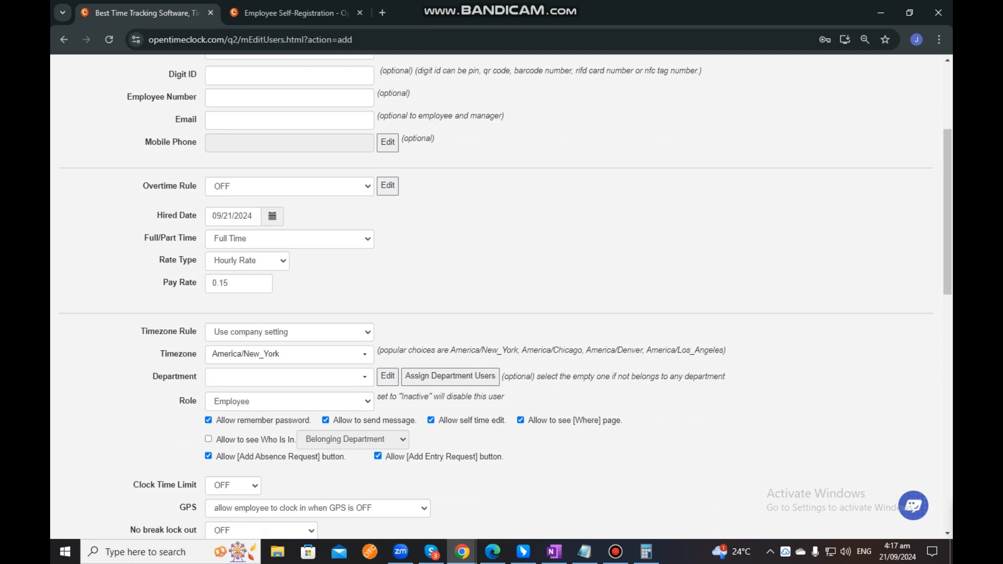
click(290, 238)
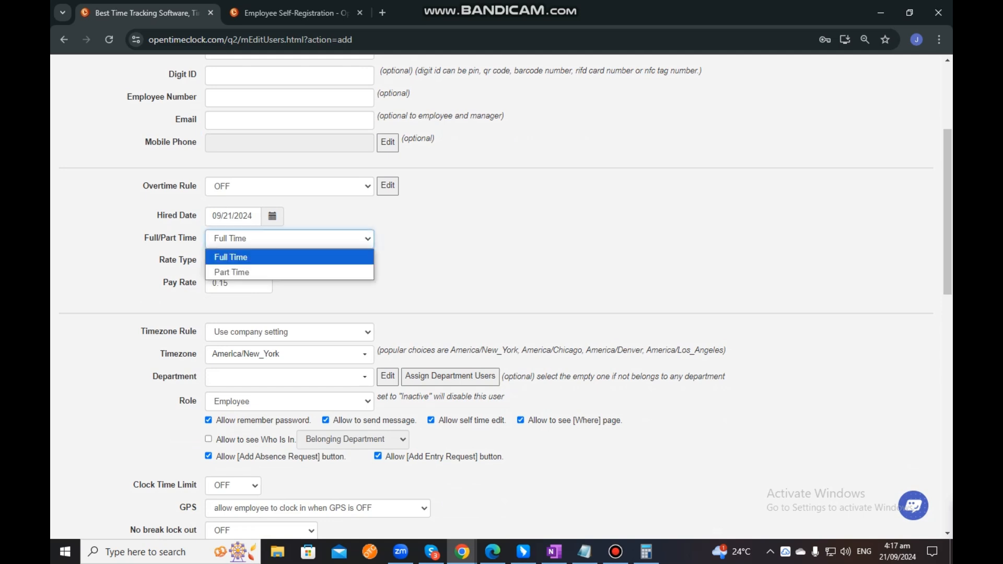
click(290, 238)
scroll(501, 296, down, 1)
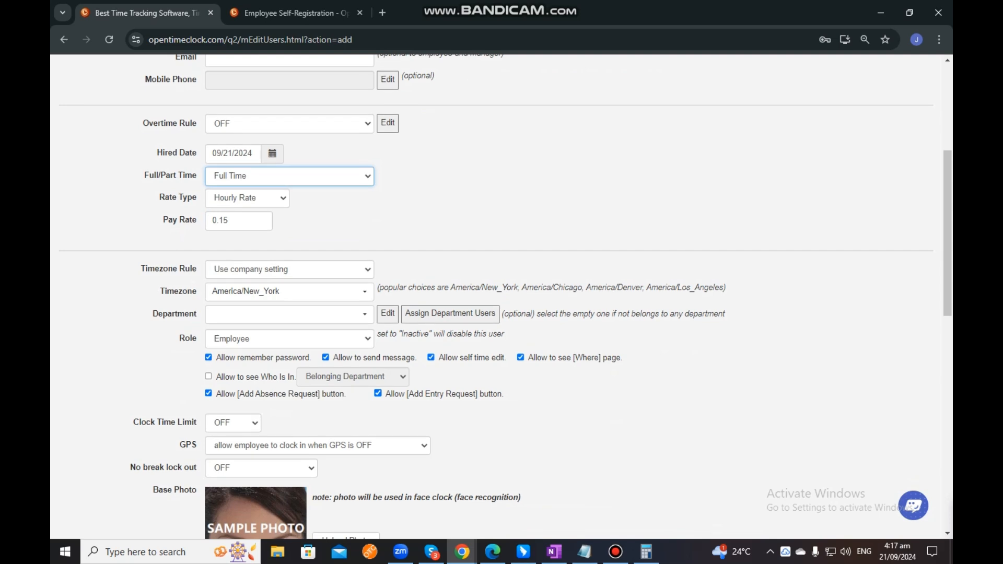
click(247, 198)
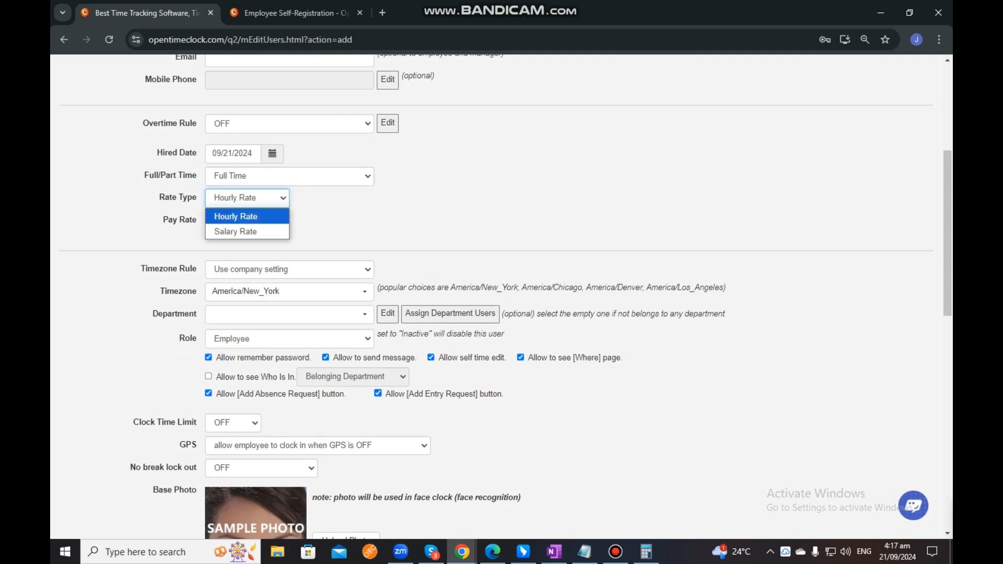
click(247, 198)
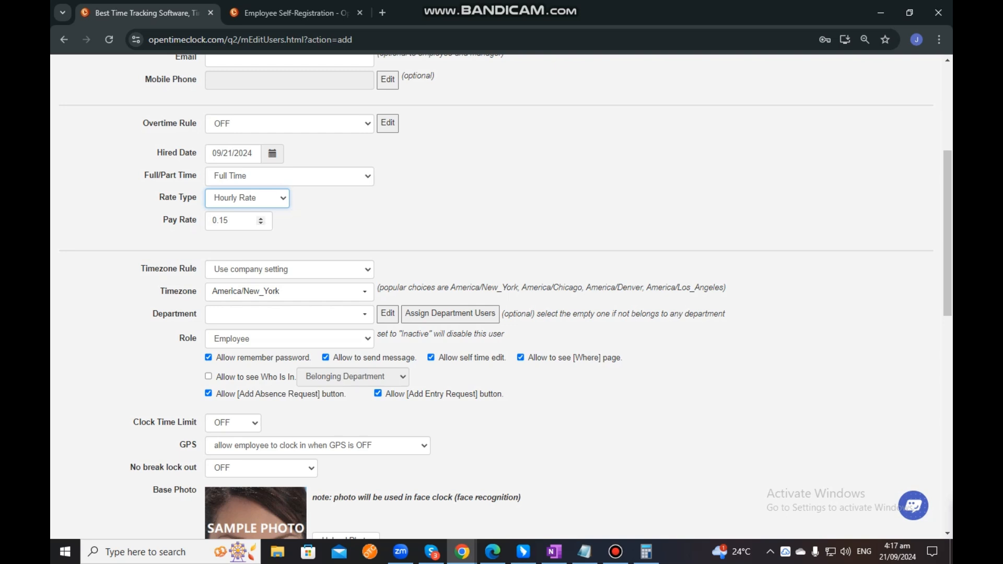
Step: Set the new user's Timezone Rule to Use other timezone, leaving the Pay Rate as it is
click(241, 220)
scroll(496, 297, down, 2)
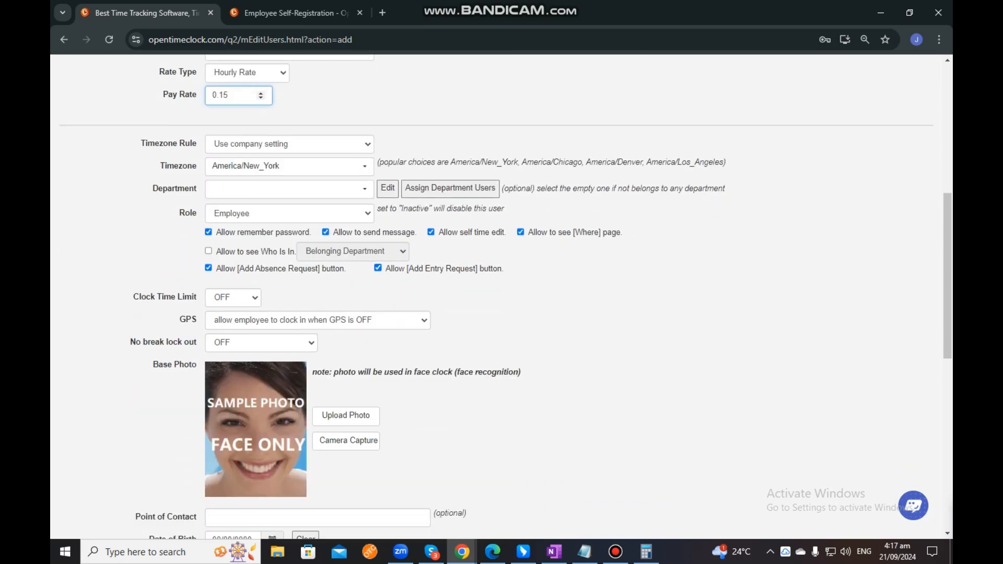
click(289, 144)
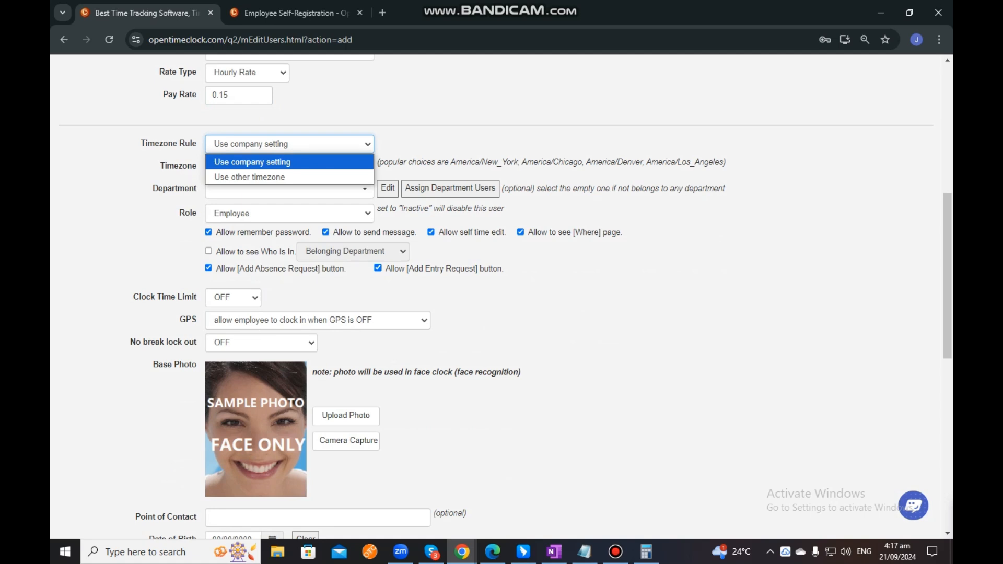
key(Down)
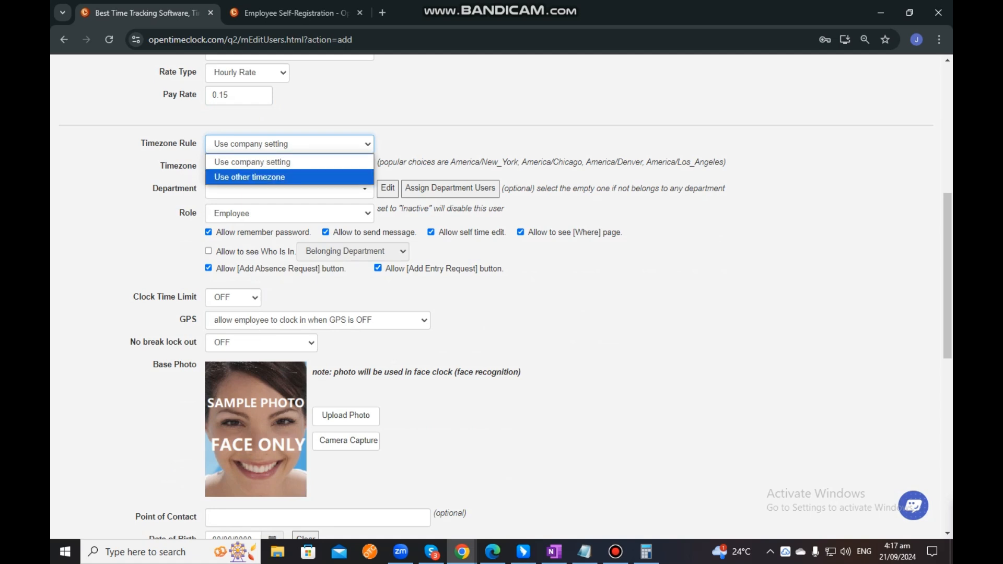
key(Return)
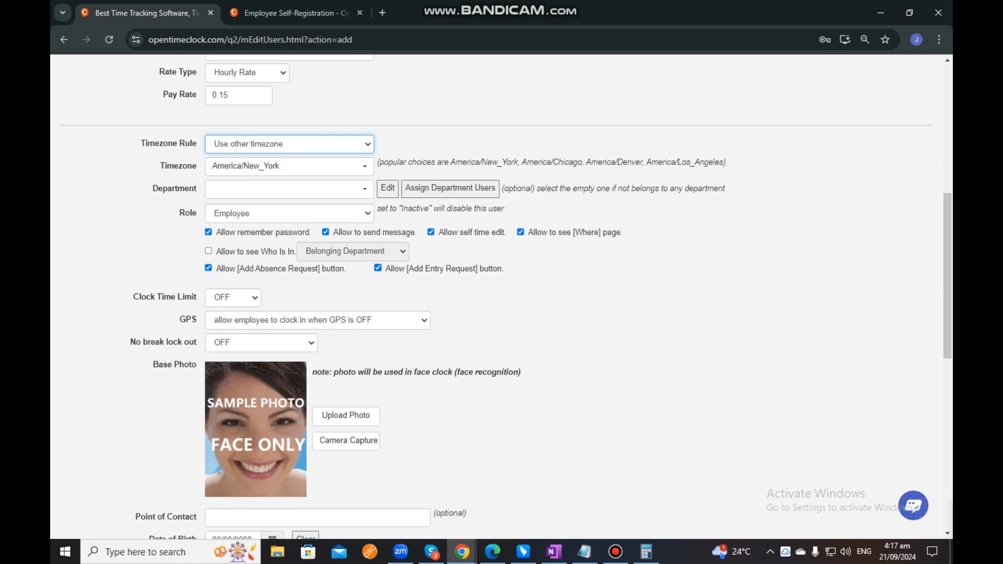
key(alt+Down)
key(Up)
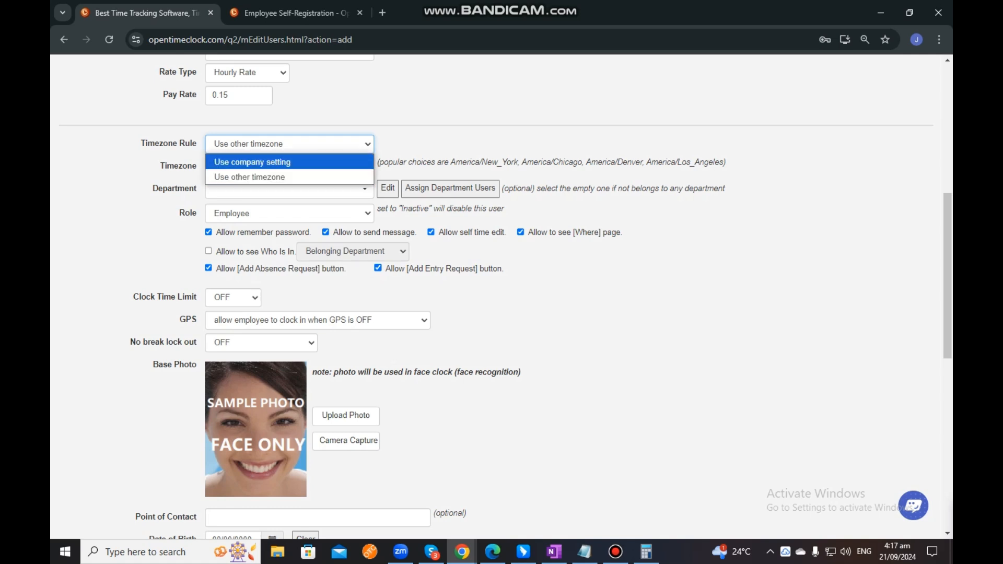
key(Down)
key(Return)
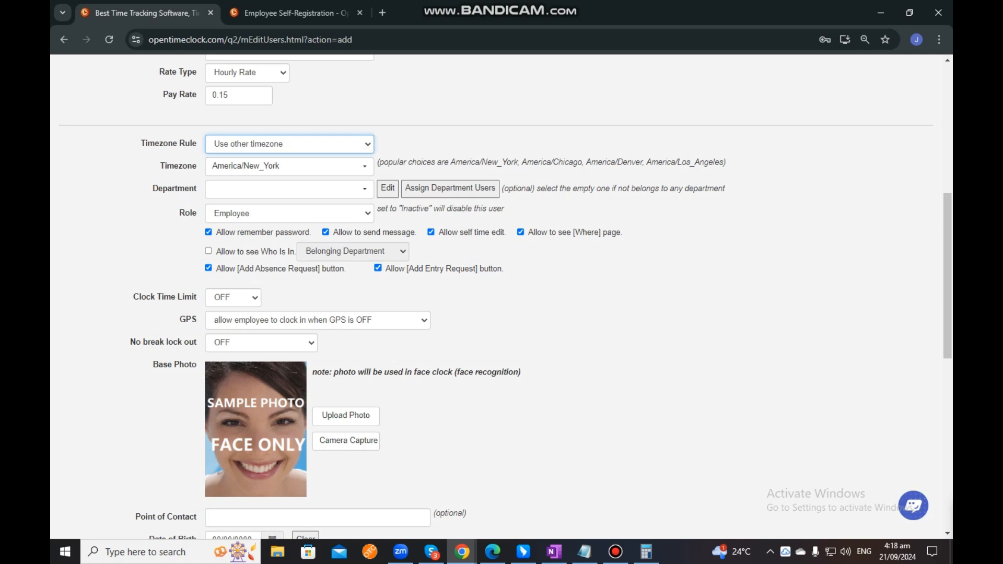
Step: Review the Timezone choices, keeping America/New_York, and assign the new user to Department3
key(Tab)
key(alt+Down)
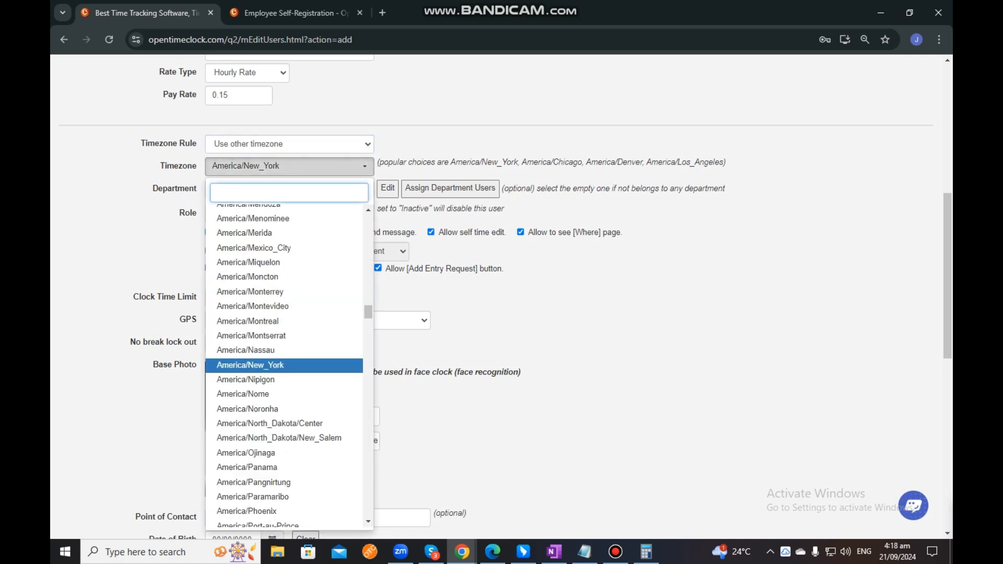
scroll(285, 313, down, 4)
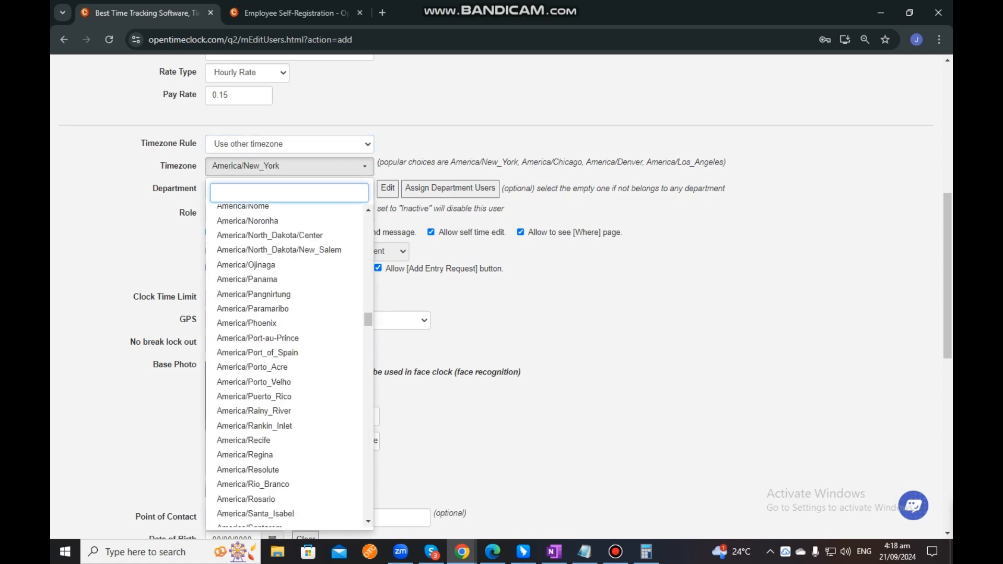
key(Escape)
key(Tab)
key(alt+Down)
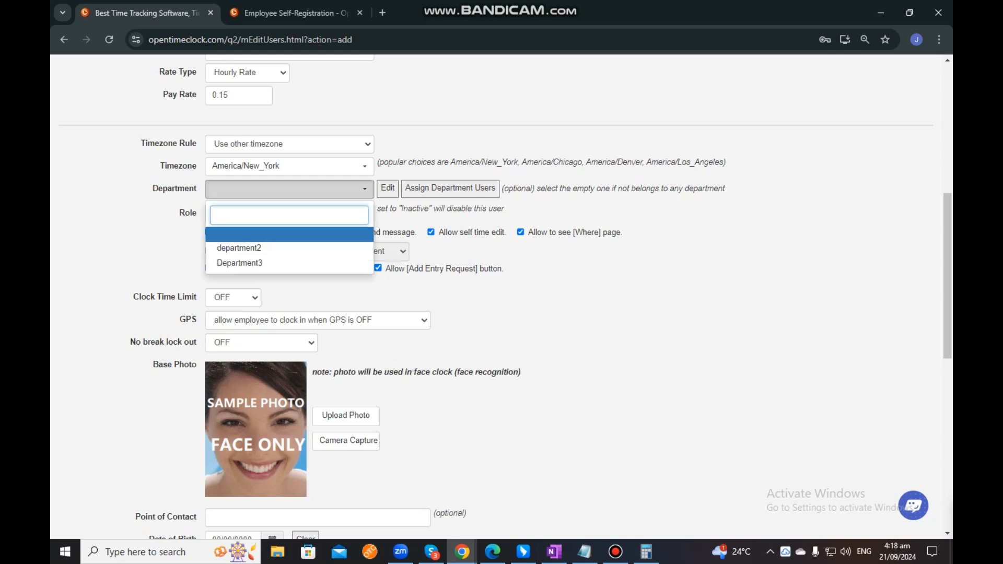
key(Down)
key(Down)
key(Return)
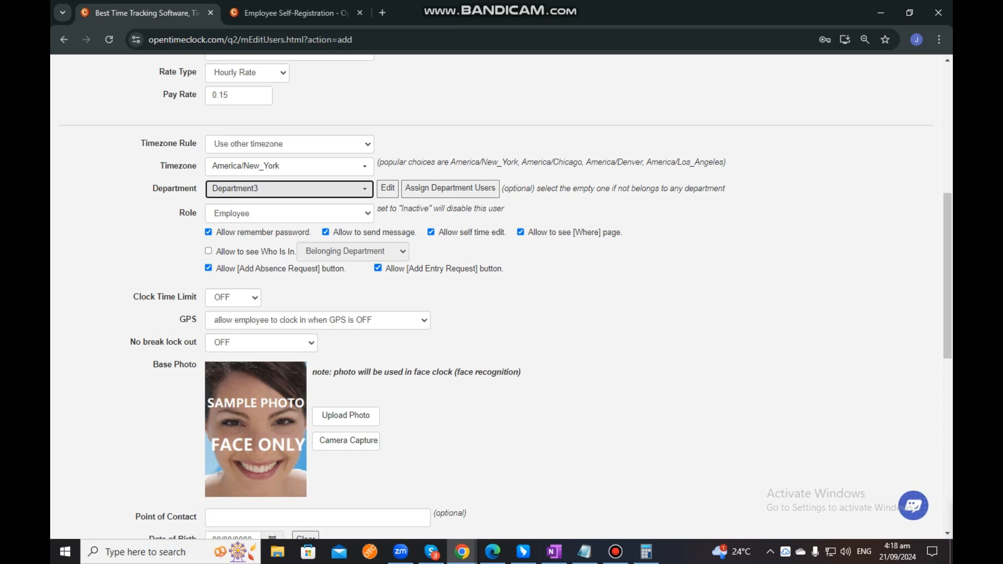
Step: Keep the Employee role and try switching the remember password, send message, self time edit and [Where] page permissions off and back on
click(290, 213)
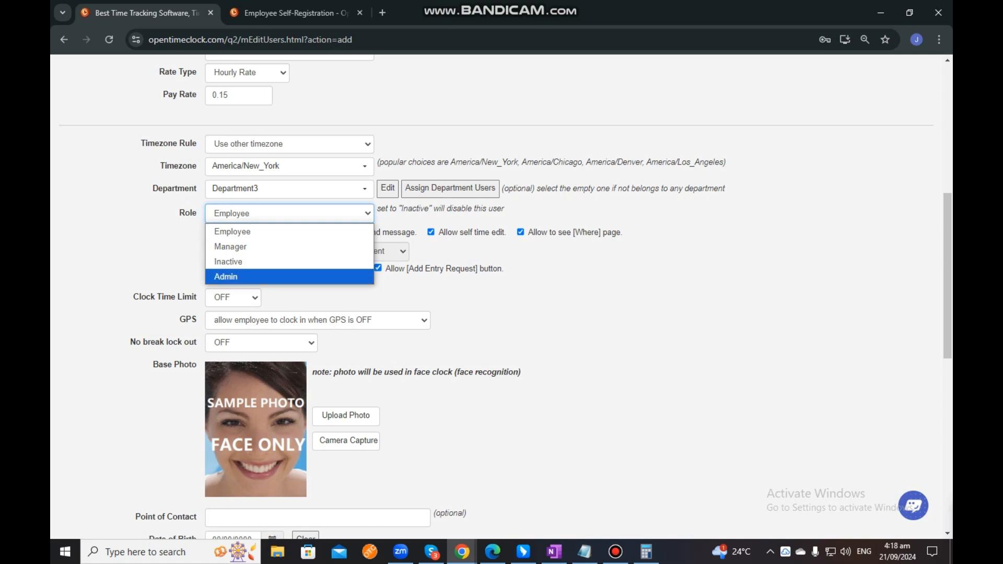
key(Return)
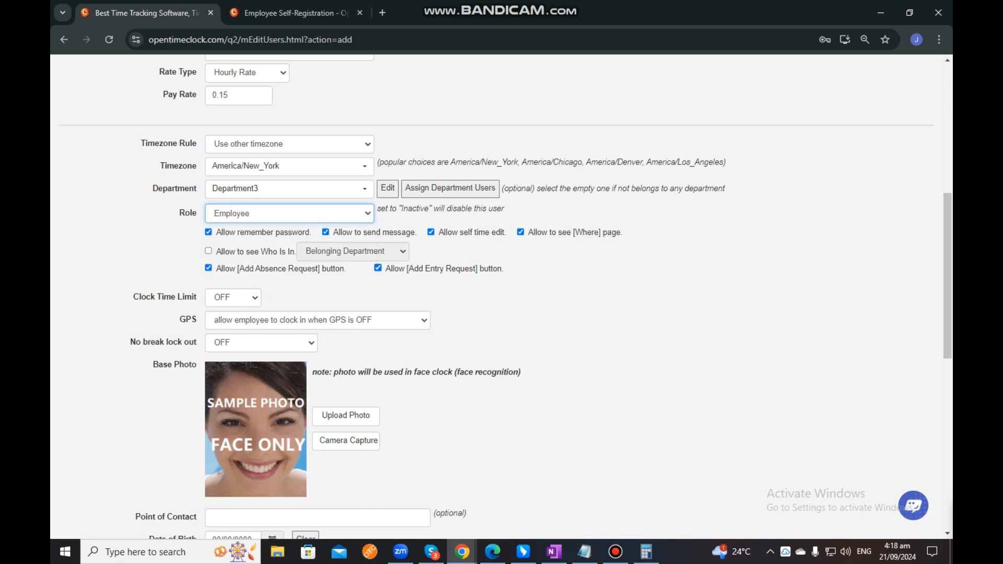
click(208, 232)
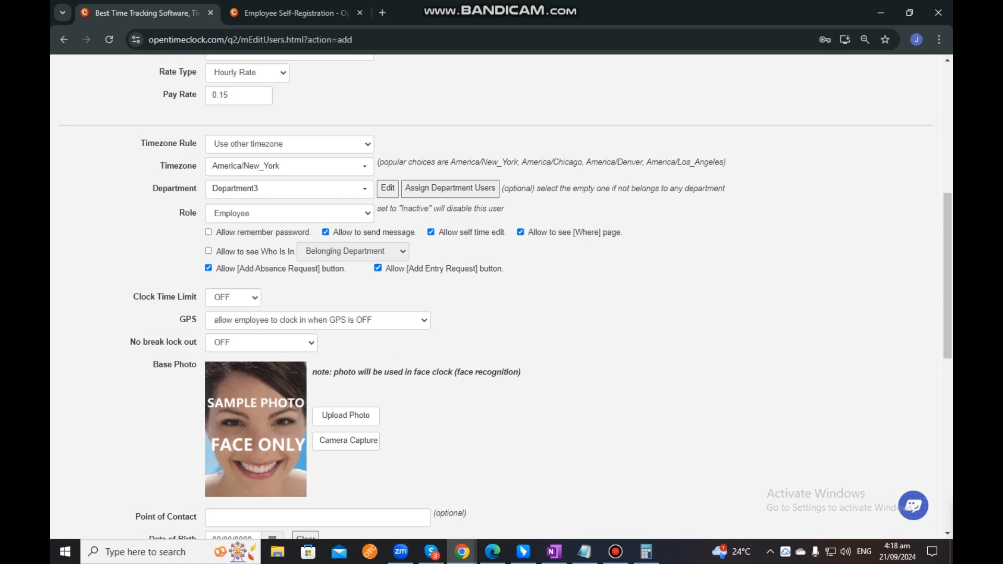
click(325, 232)
click(430, 231)
click(520, 232)
click(209, 268)
click(208, 232)
click(325, 232)
click(430, 232)
click(520, 232)
Step: Disable the employee's remember password, send message and [Add Absence Request] button permissions, keeping Who Is In access off
click(208, 251)
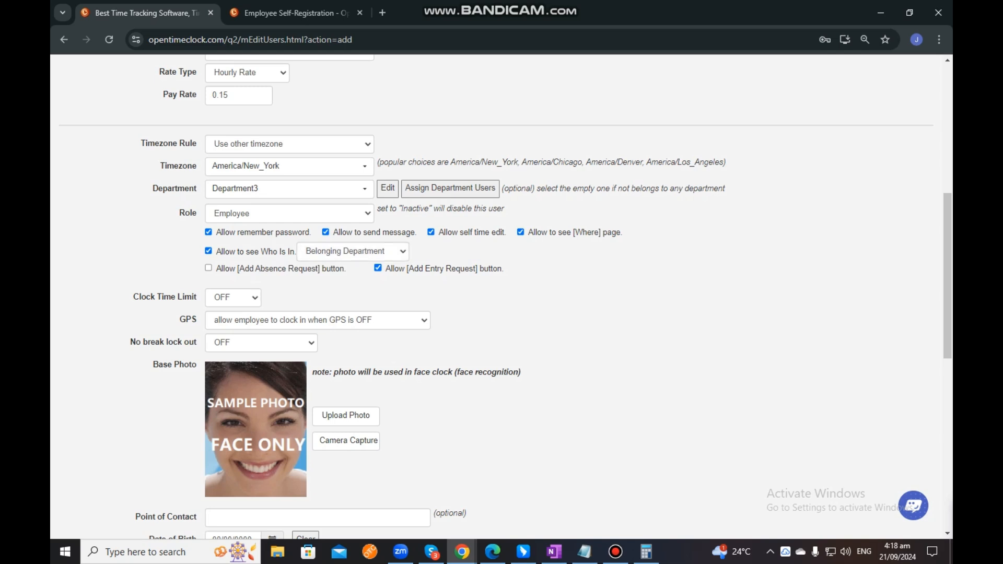
click(208, 267)
click(208, 232)
click(208, 251)
click(208, 267)
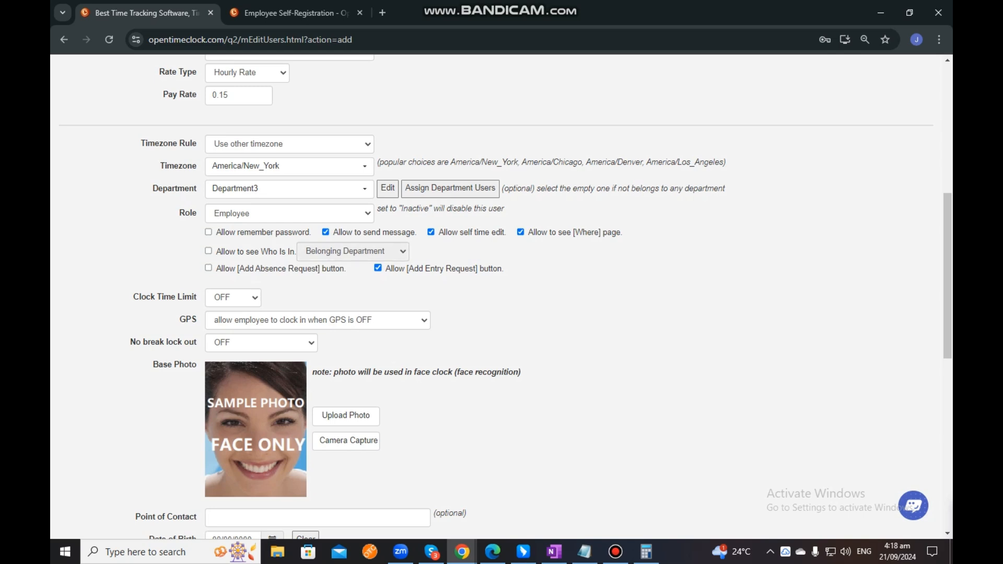
click(325, 232)
Step: Change the new user's role to Manager and disable the Allow edit time permission
click(290, 213)
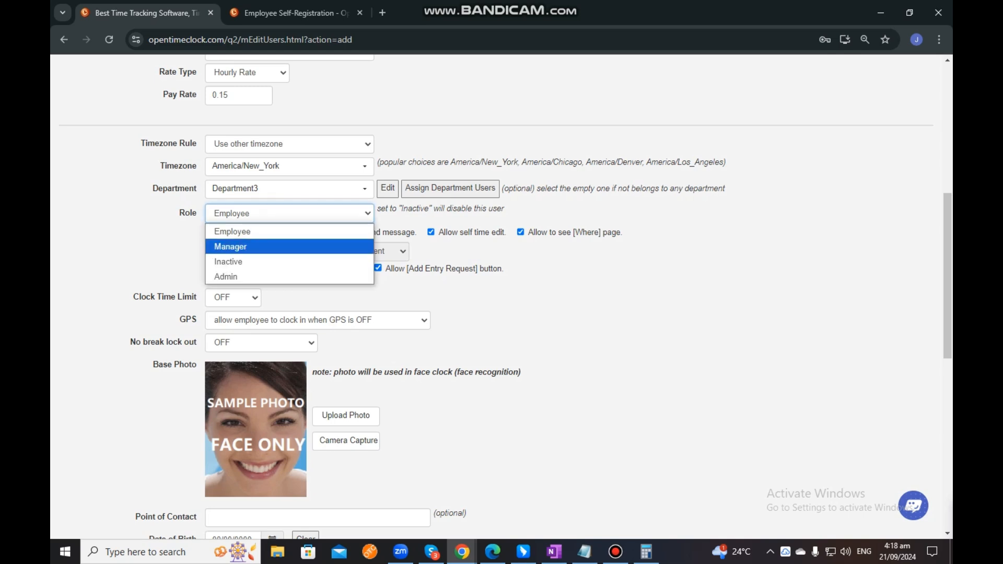
click(230, 244)
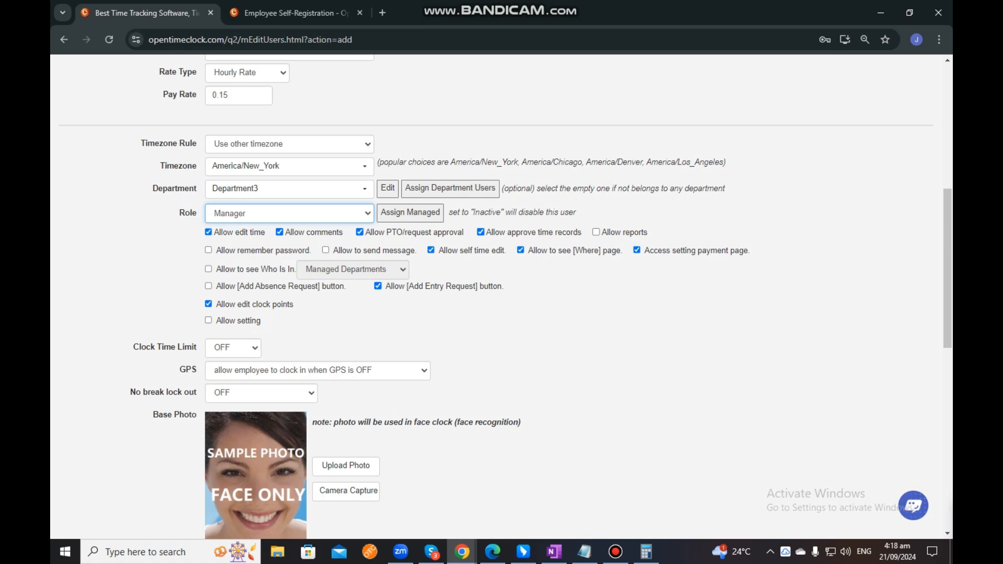
double_click(209, 231)
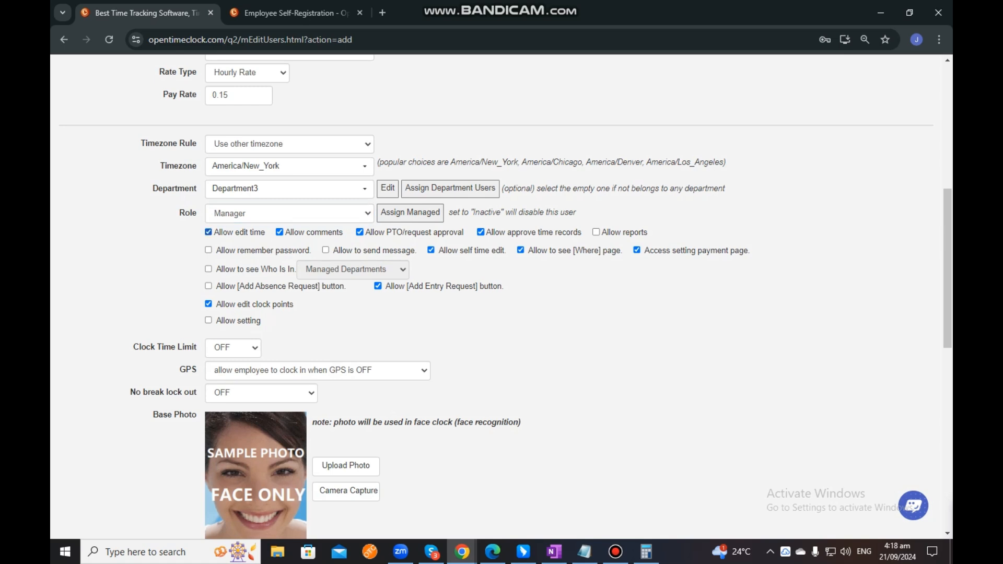
click(208, 232)
Step: Set the new user's Clock Time Limit to ON
scroll(501, 298, down, 1)
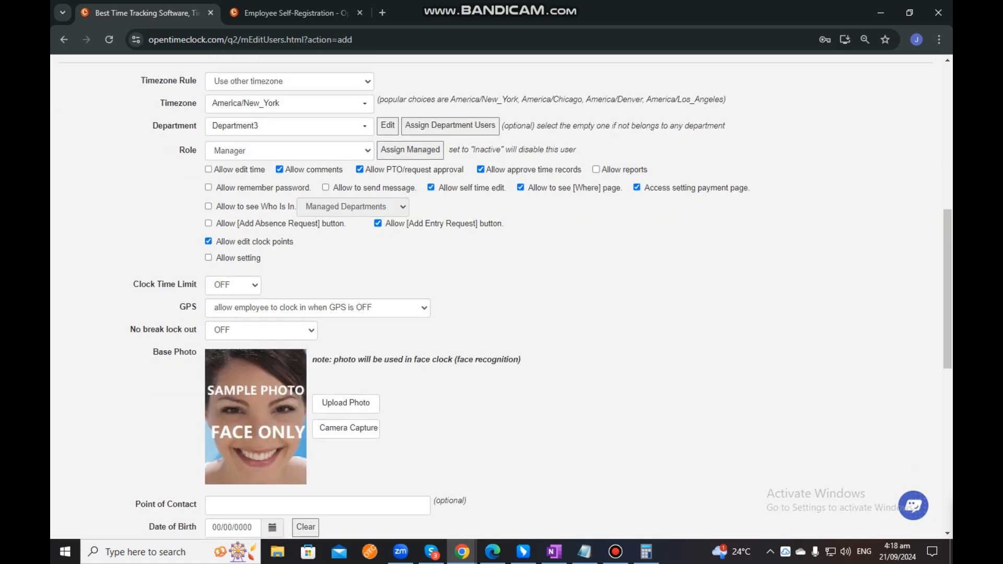
click(615, 552)
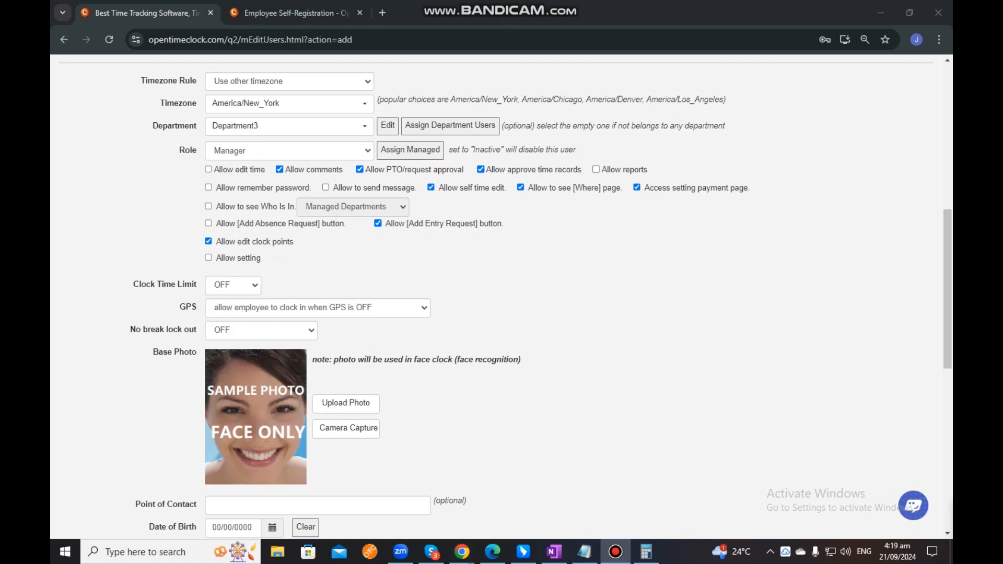
click(233, 286)
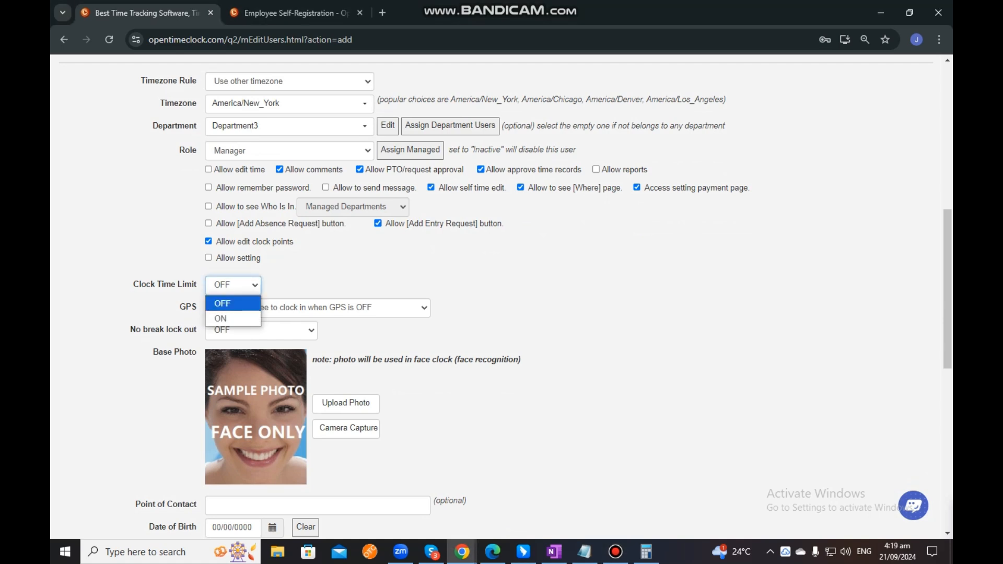
click(233, 285)
click(233, 285)
click(233, 318)
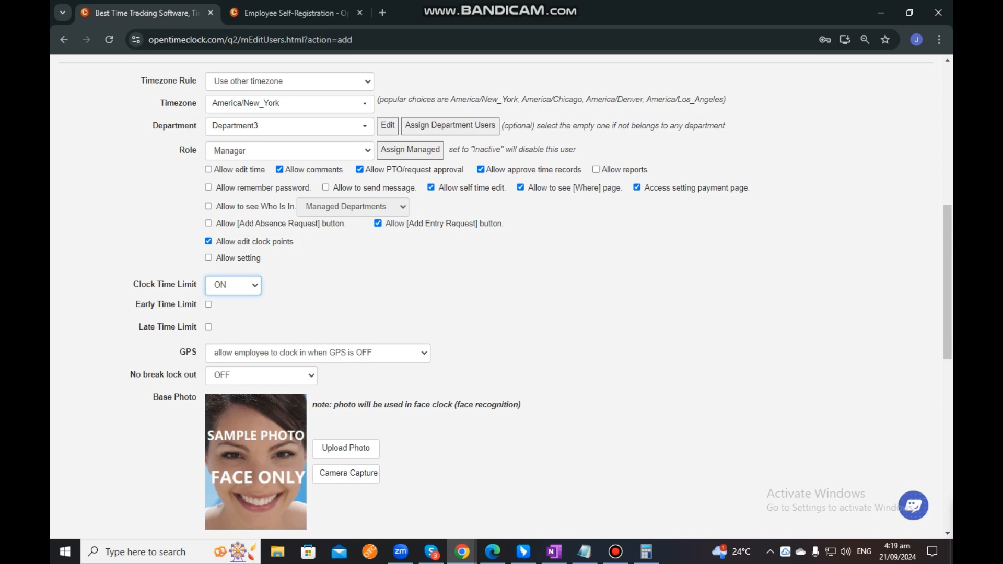
Step: Enable the Early Time Limit, keeping 09:00 AM for both of its times, and enable the Late Time Limit
scroll(501, 292, down, 1)
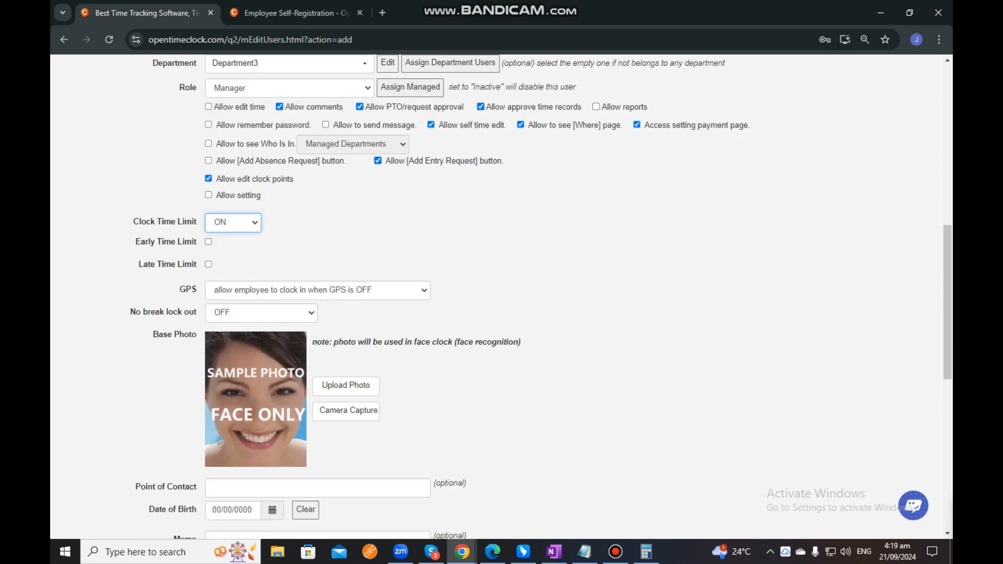
drag(134, 241, 194, 242)
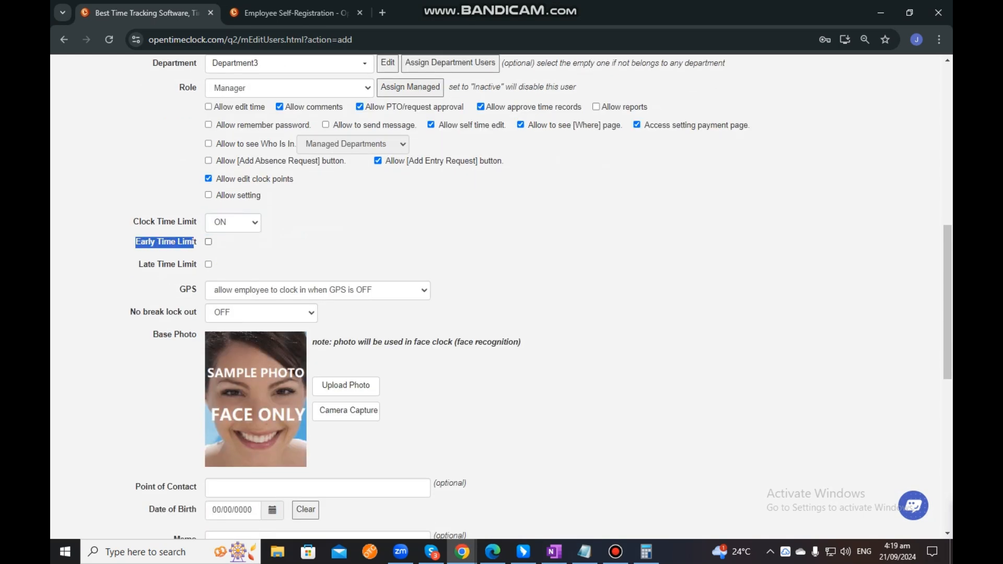
click(208, 241)
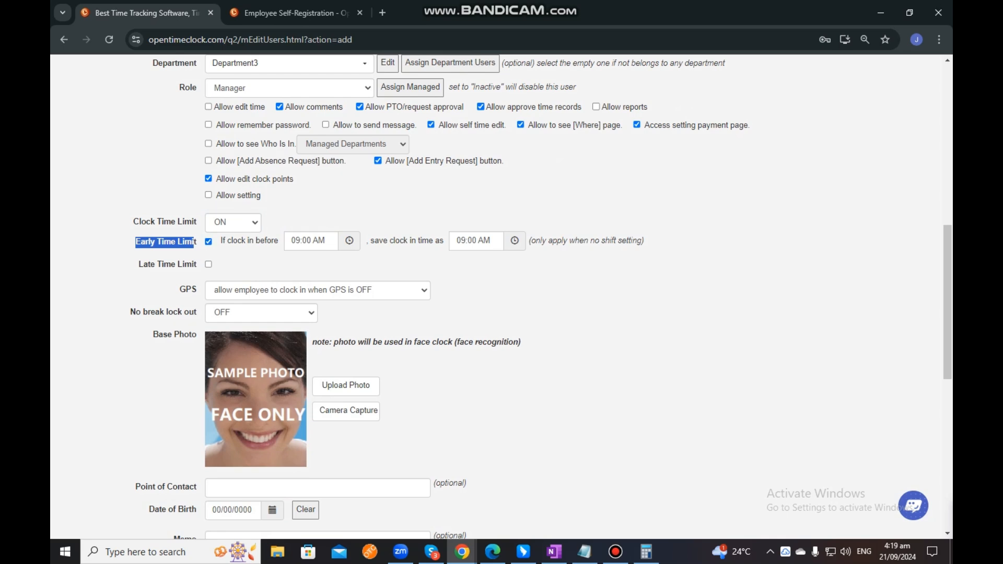
click(296, 240)
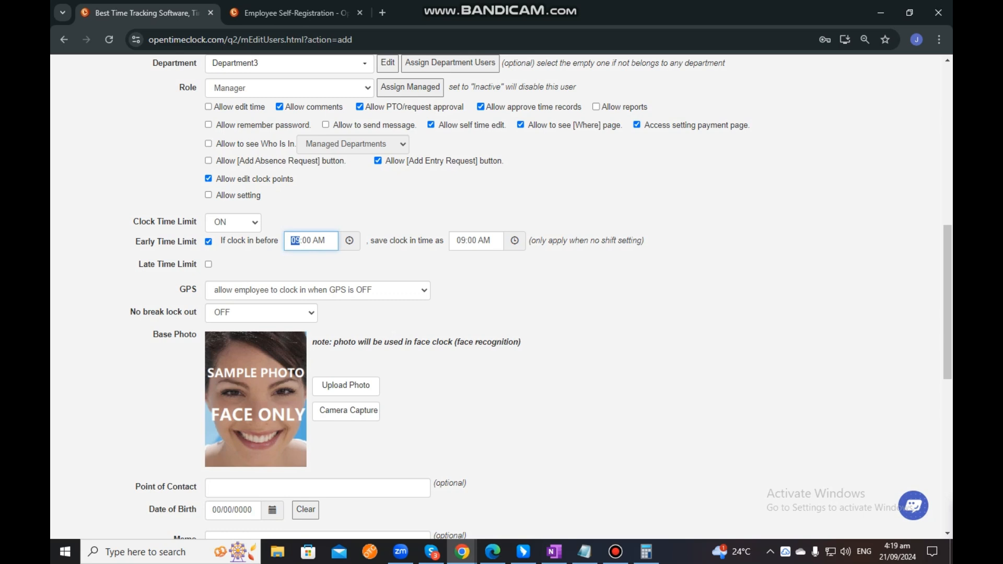
drag(456, 240, 491, 241)
click(484, 240)
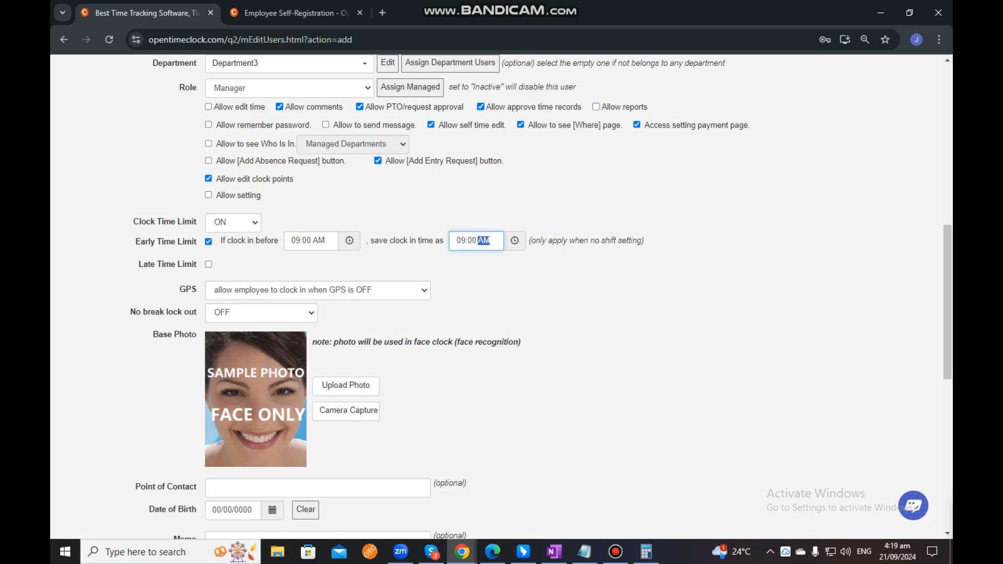
click(209, 264)
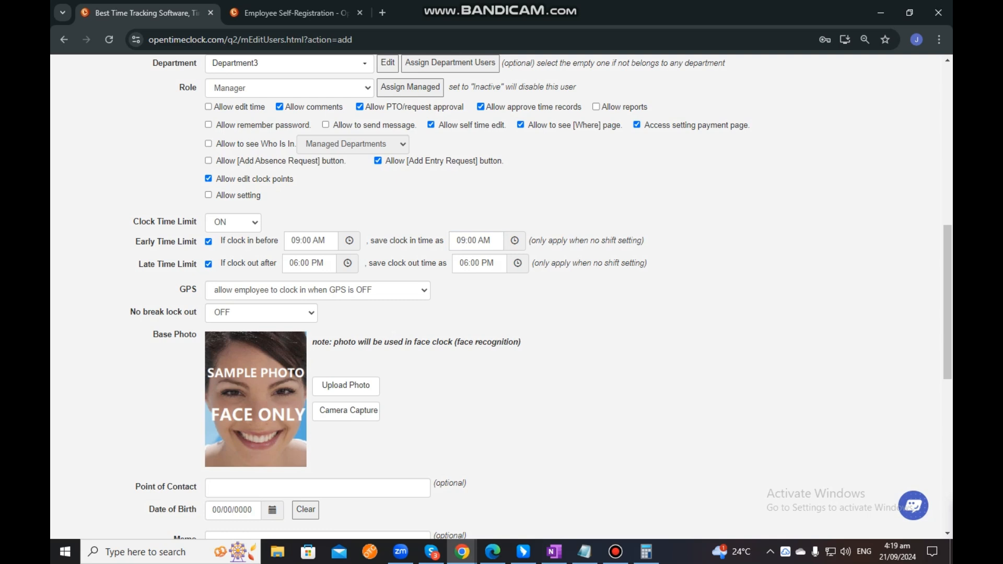
Step: Set the new user's GPS rule to not allow employee to clock in when GPS is OFF
scroll(501, 293, down, 1)
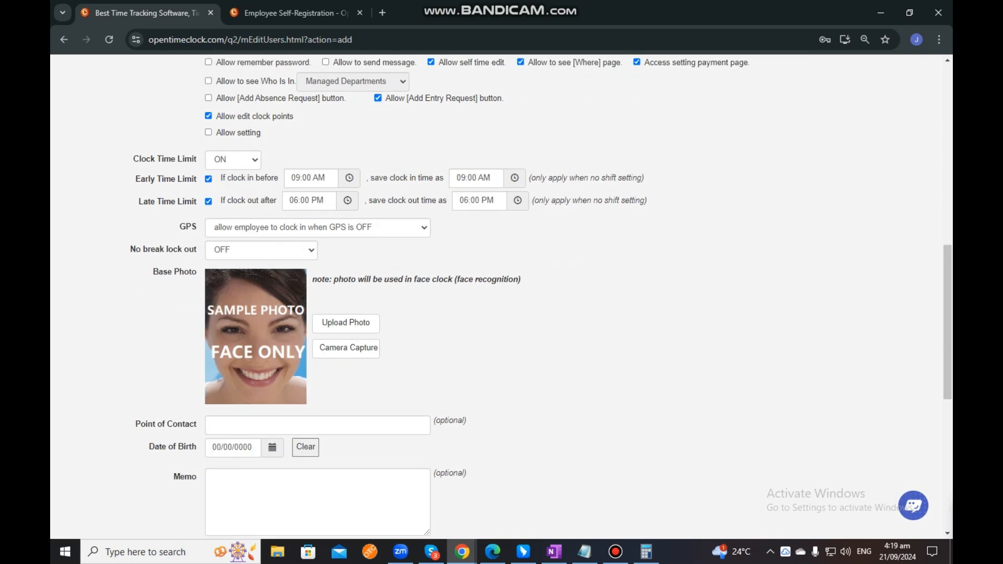
click(317, 228)
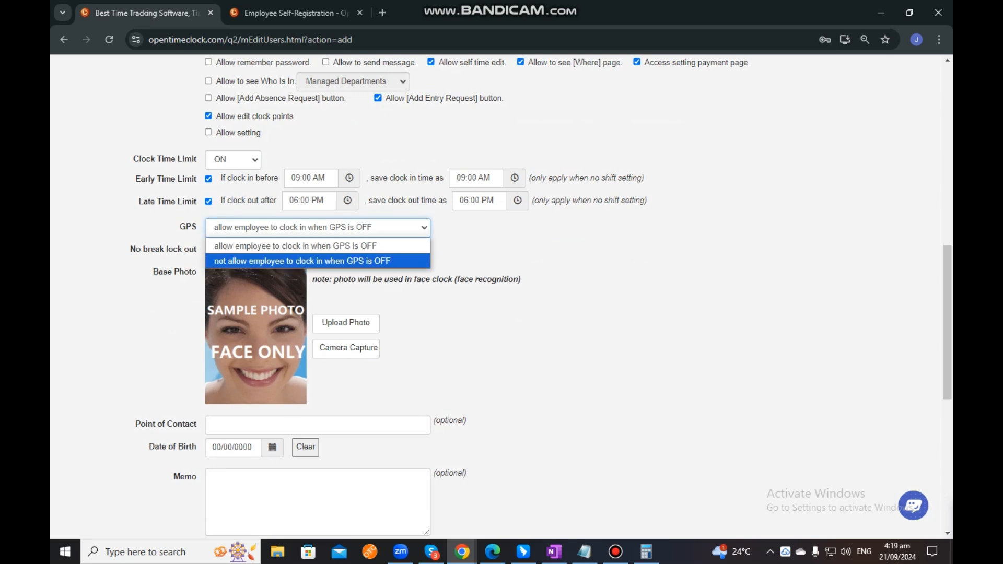
click(302, 261)
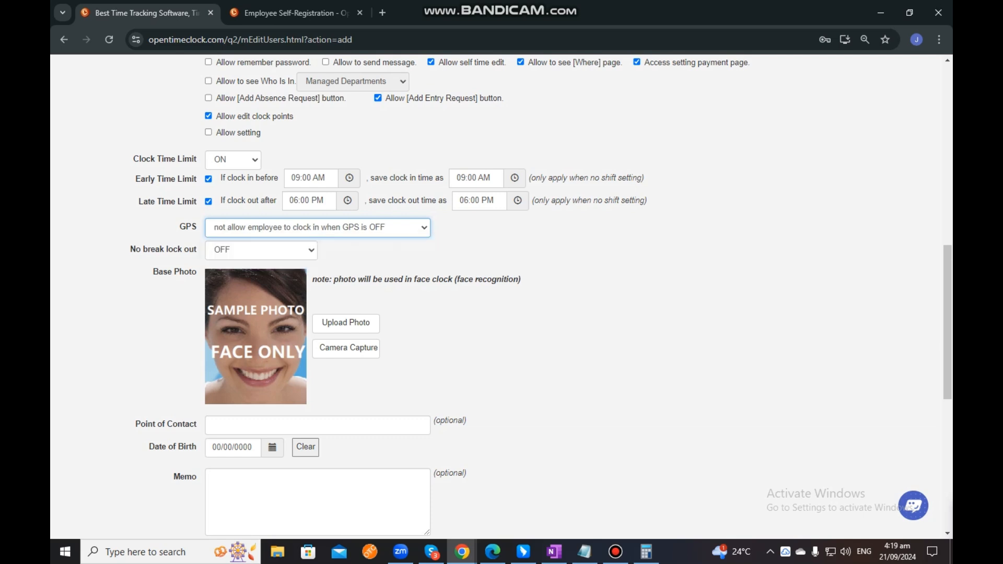
click(318, 227)
click(302, 261)
Step: Set No break lock out to ON for the new user, keeping the continuous work threshold at 5 hours
scroll(501, 296, down, 1)
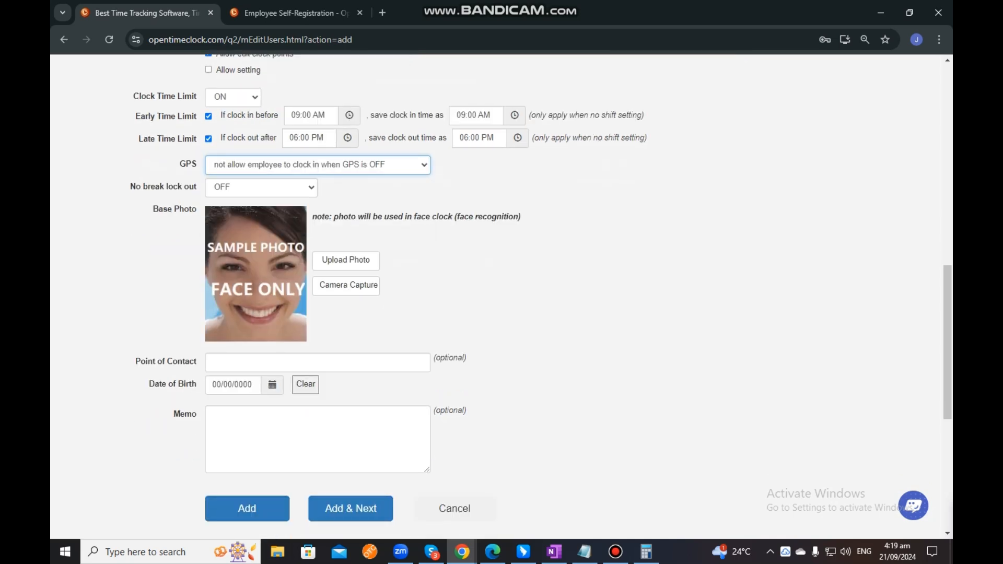
click(261, 187)
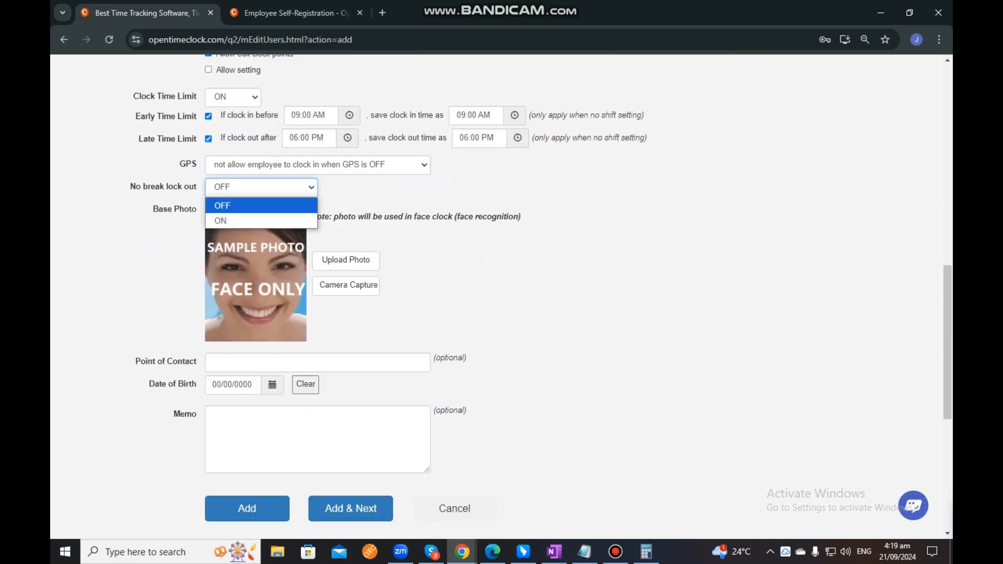
key(Down)
key(Return)
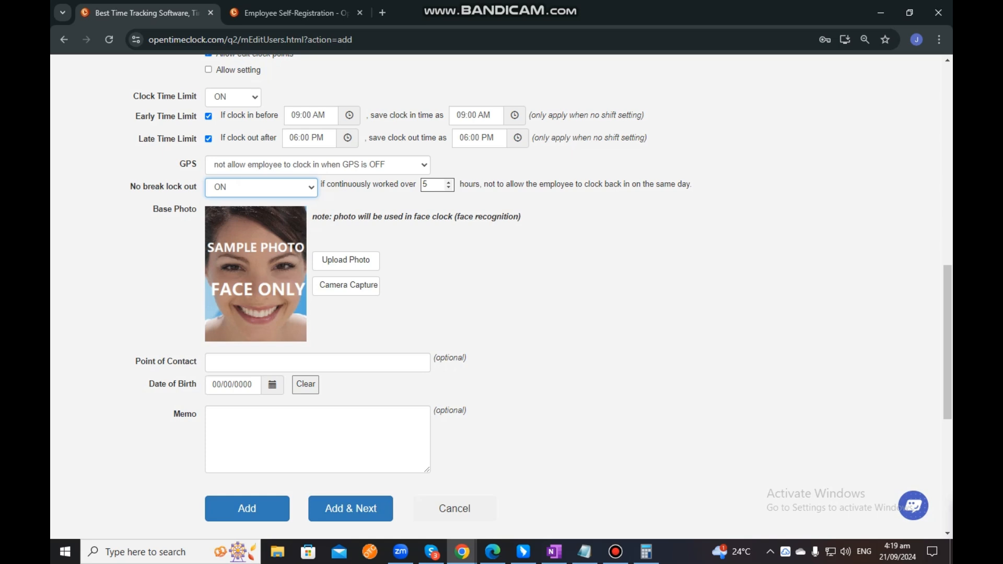
click(432, 184)
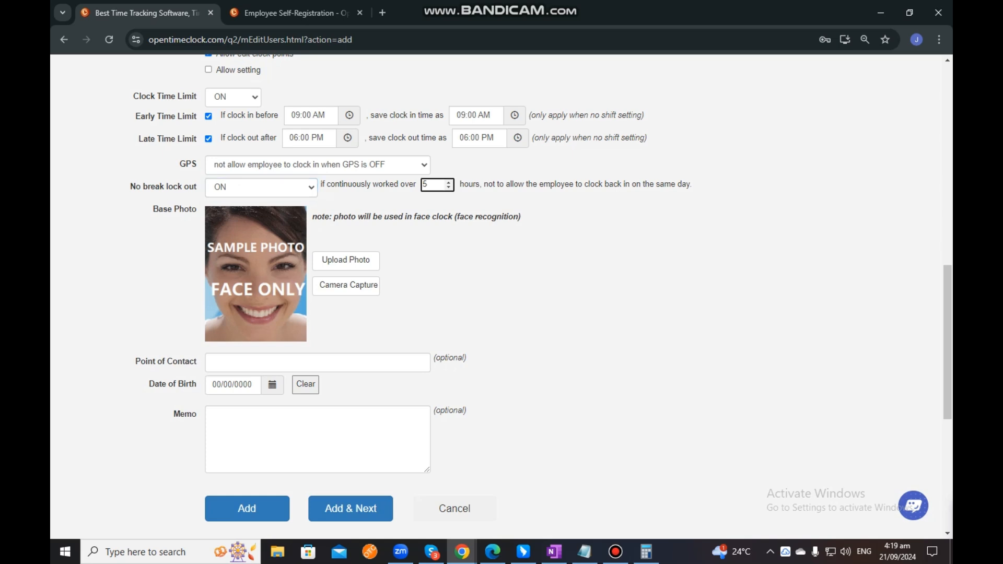
Step: Set No break lock out to OFF for the new user
click(528, 256)
click(261, 188)
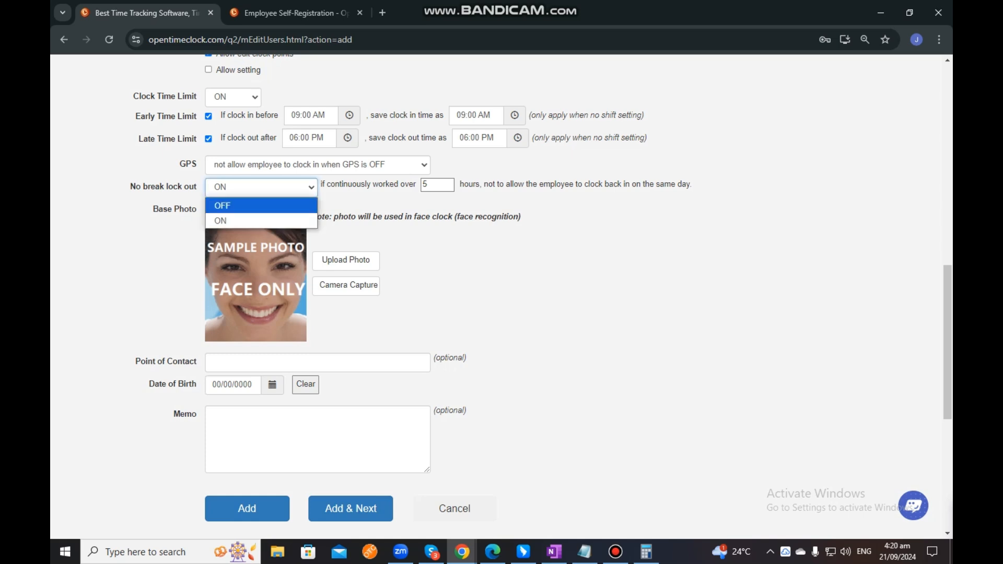
key(Up)
key(Return)
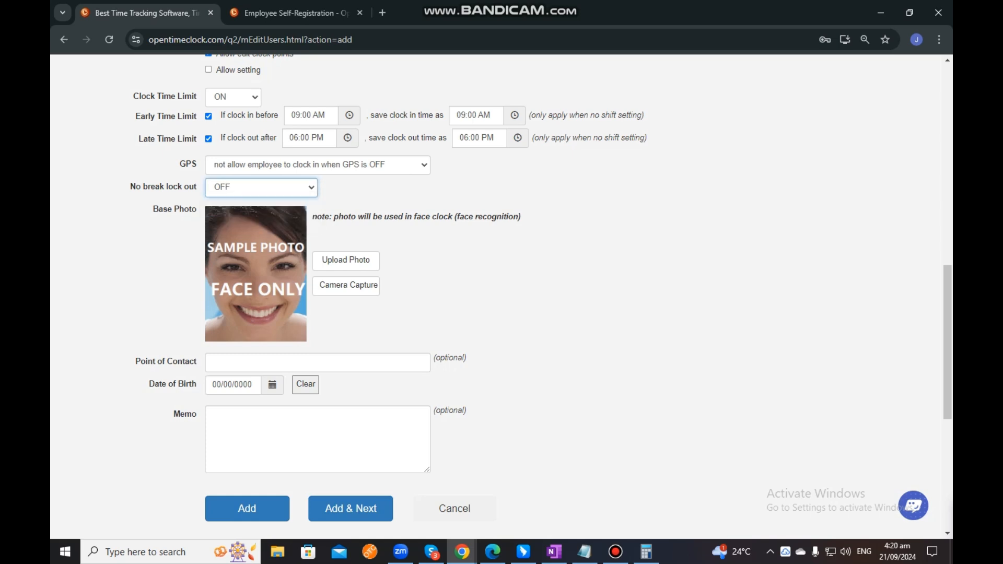
click(398, 192)
Step: Examine the Base Photo face recognition note and the Point of Contact, Date of Birth and Memo fields, then return to the form's beginning
scroll(496, 296, down, 1)
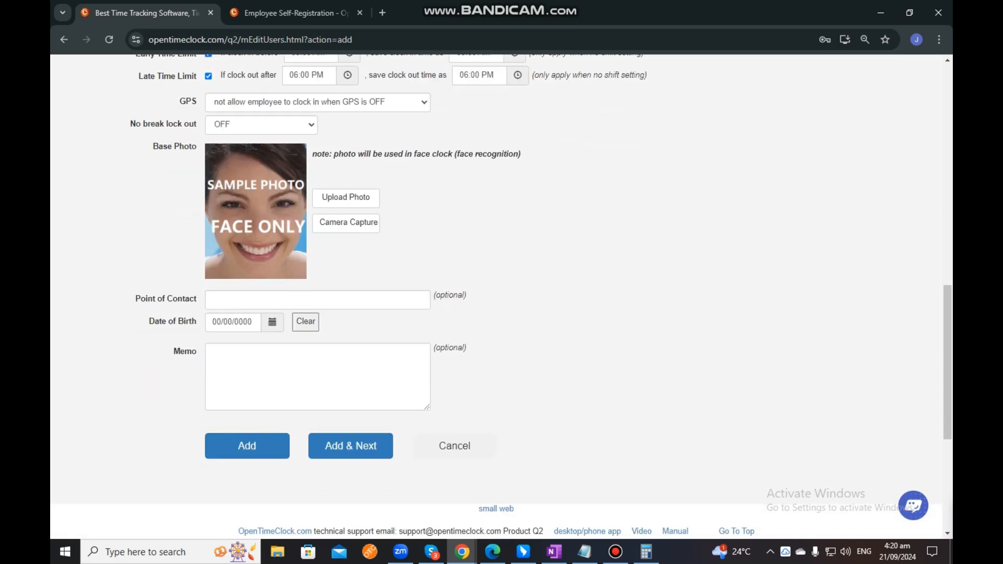
drag(456, 153, 520, 153)
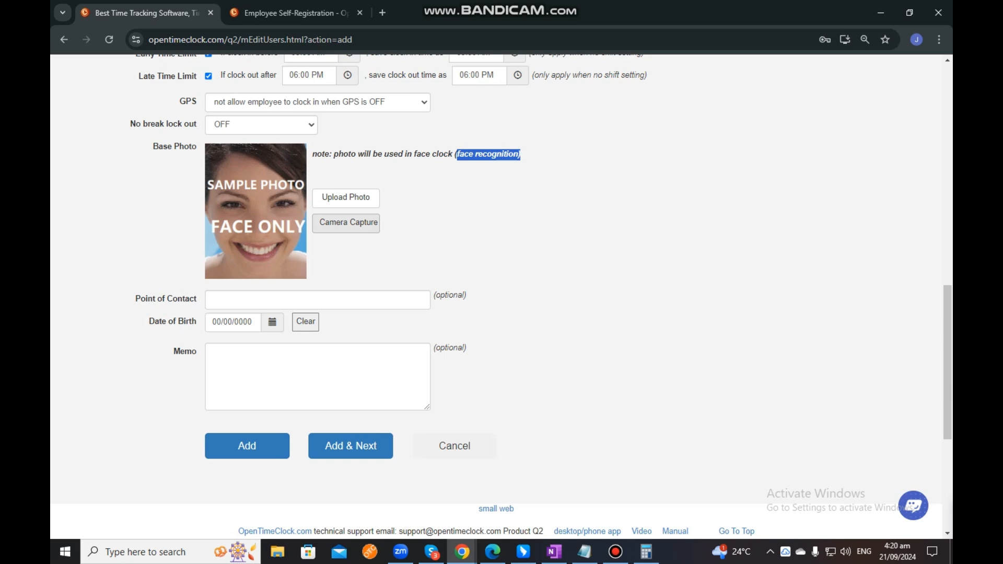
click(438, 220)
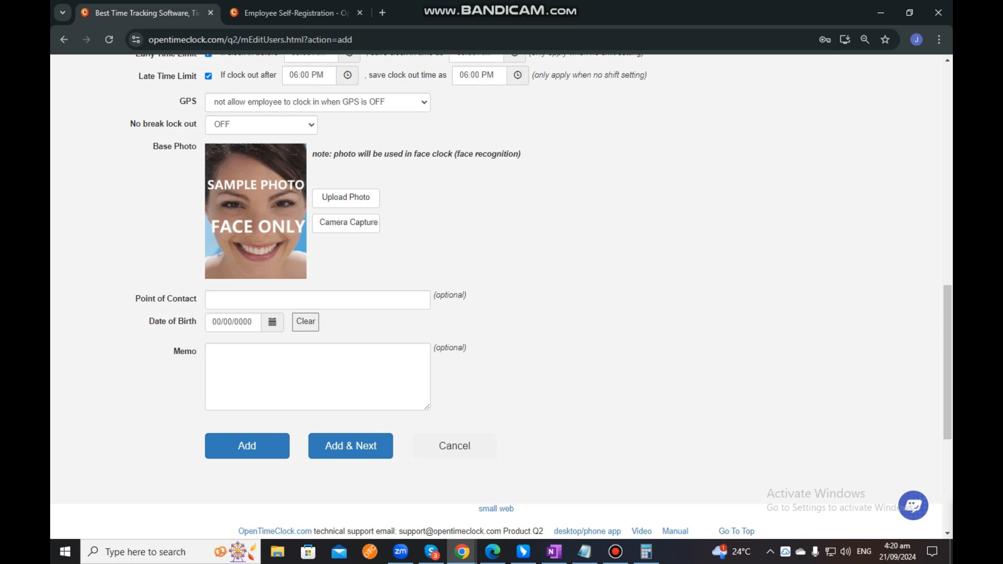
drag(135, 299, 197, 300)
scroll(502, 293, down, 1)
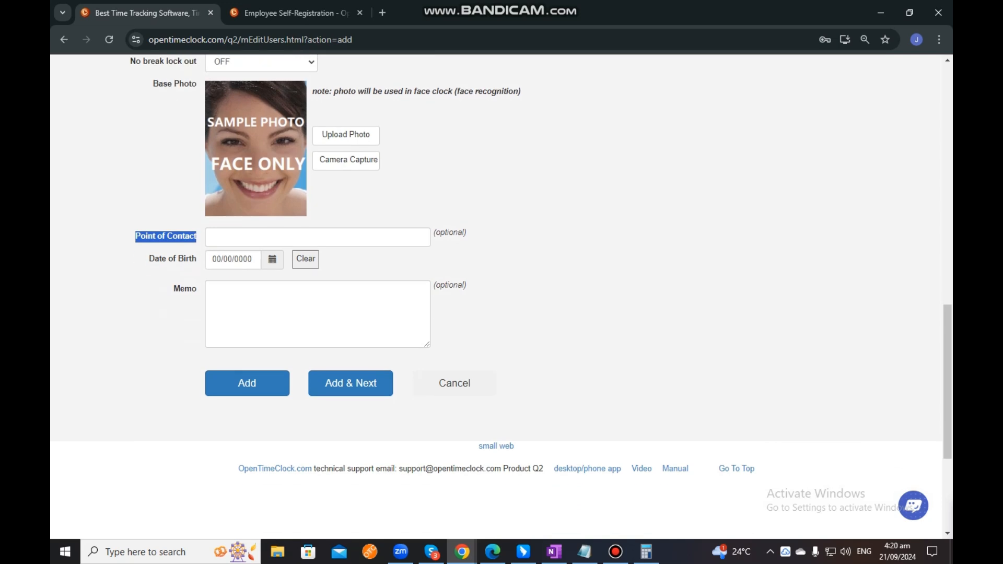
click(197, 299)
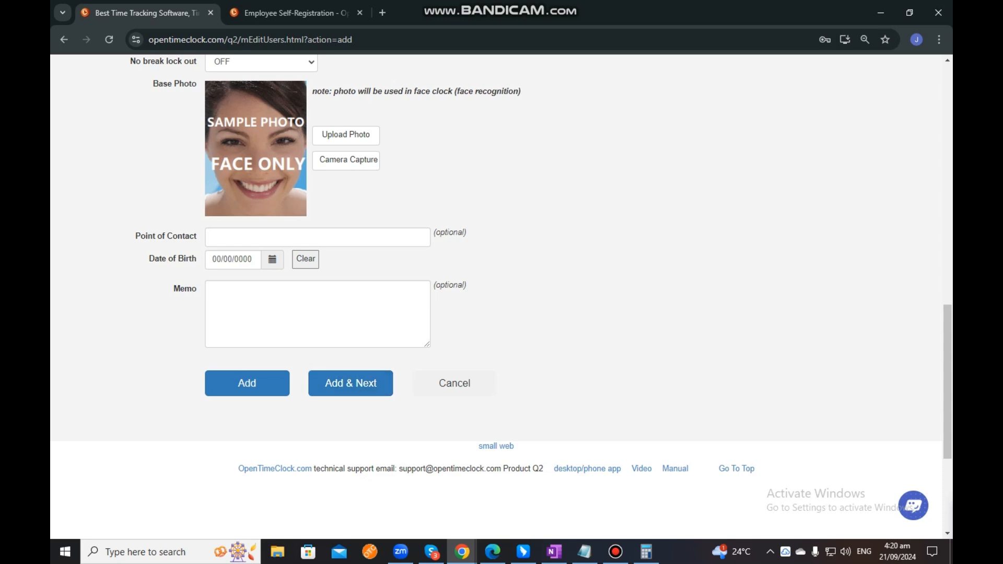
scroll(496, 297, up, 10)
scroll(496, 298, up, 3)
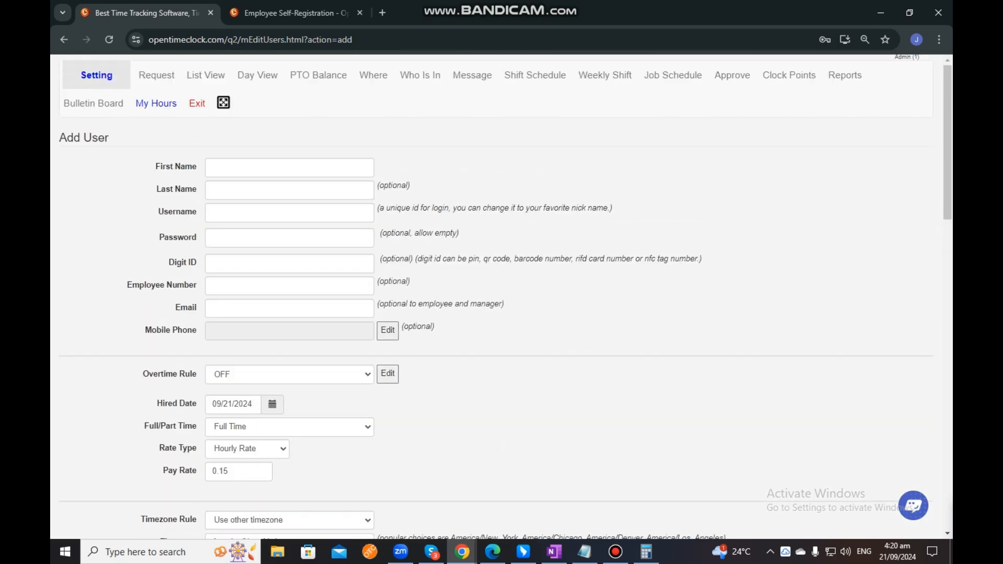